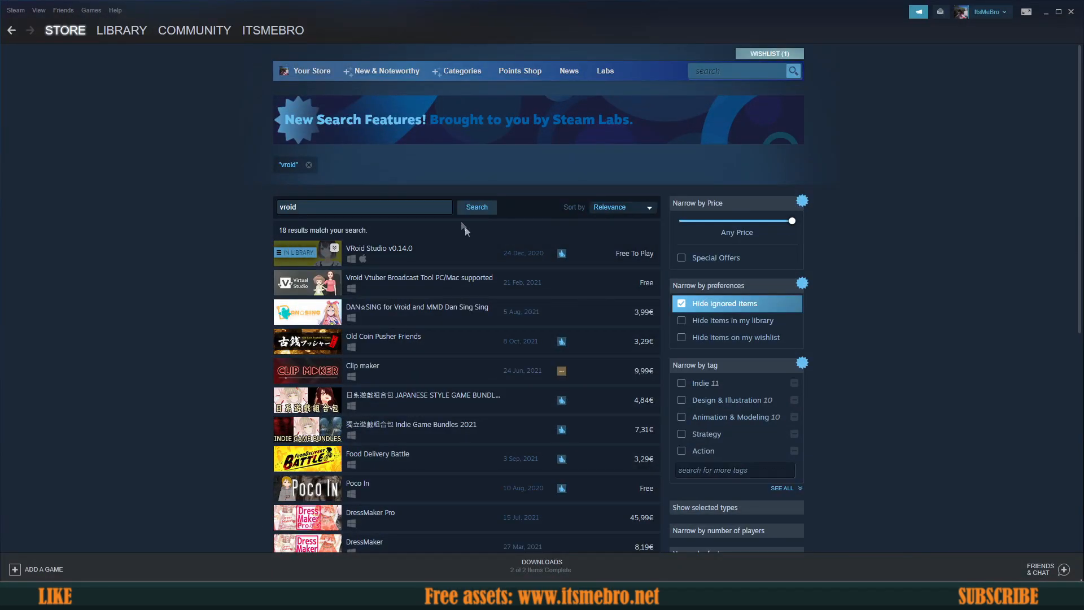
- Launch VRoid Studio and open the HairSample_Male sample model
mouse_move(375, 261)
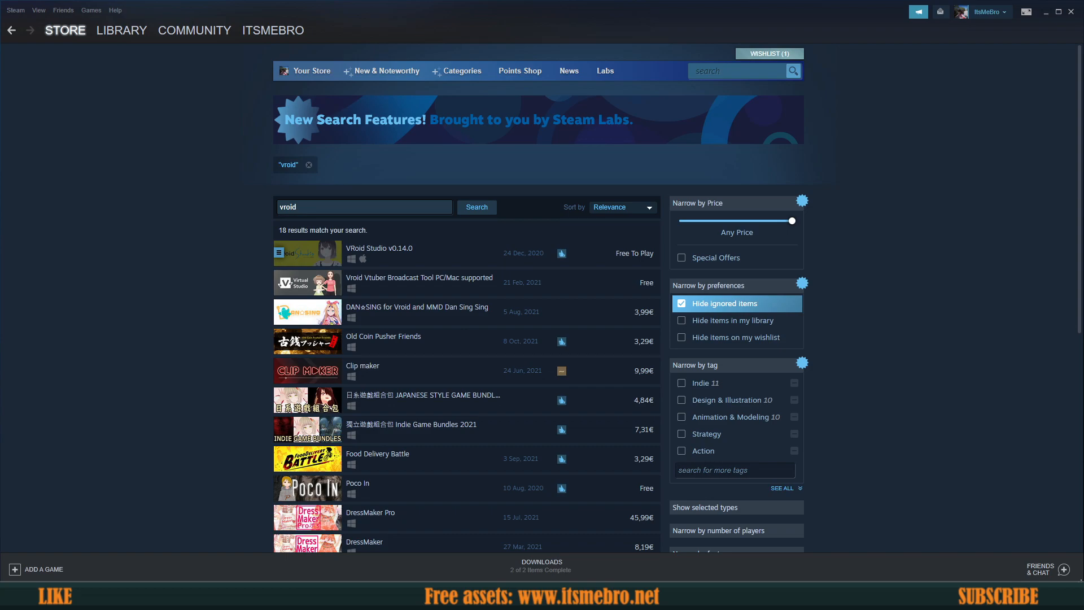
key("super")
type("void")
key("BackSpace")
key("BackSpace")
key("BackSpace")
type("roid")
key("Return")
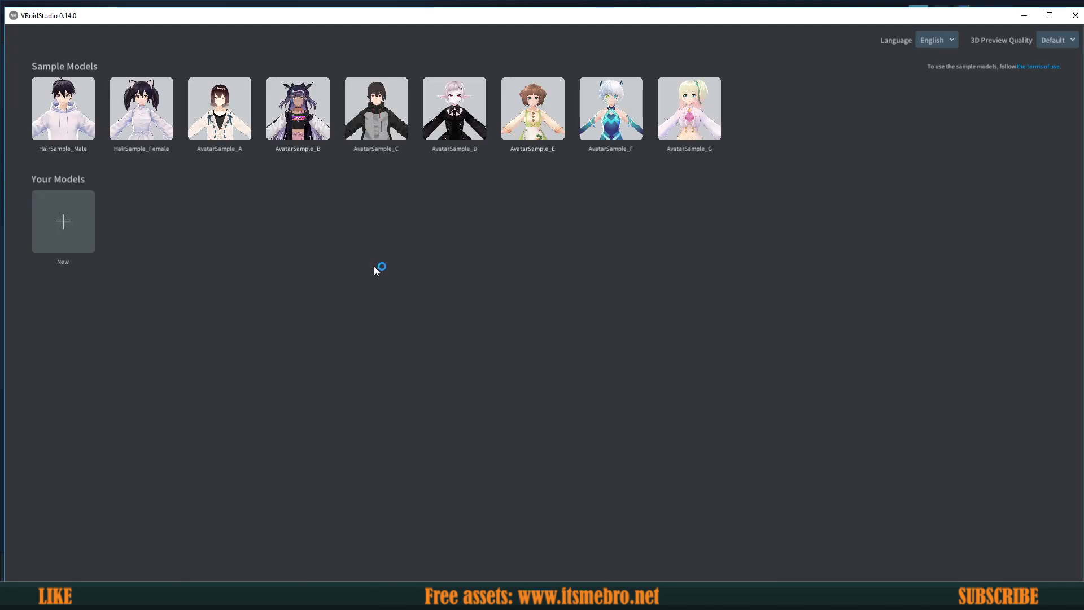
left_click(72, 118)
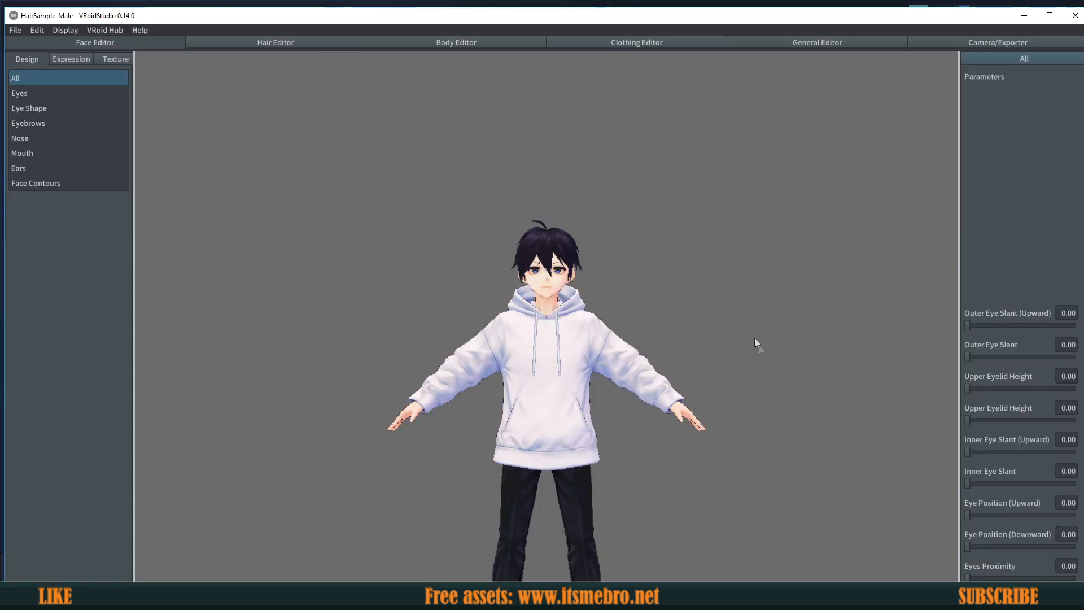
- Examine the avatar from several angles and look through the face design parameters
right_click_drag(542, 370, 543, 283)
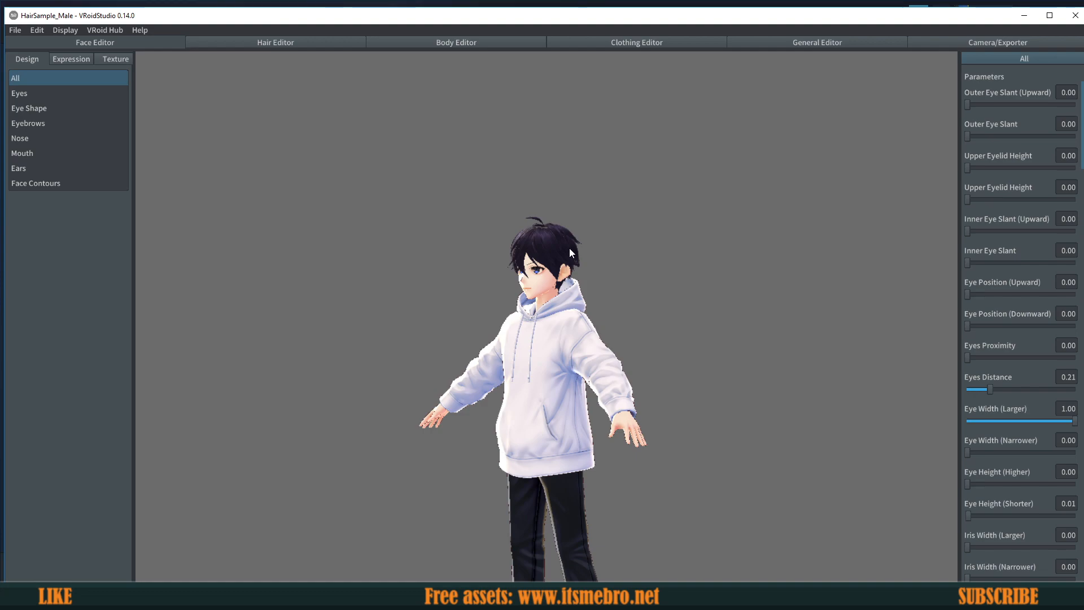
right_click_drag(670, 315, 697, 315)
right_click_drag(767, 313, 723, 302)
scroll(1056, 260, "down", 3)
scroll(1029, 255, "up", 3)
scroll(1029, 257, "down", 10)
scroll(1004, 277, "up", 7)
scroll(1023, 184, "up", 5)
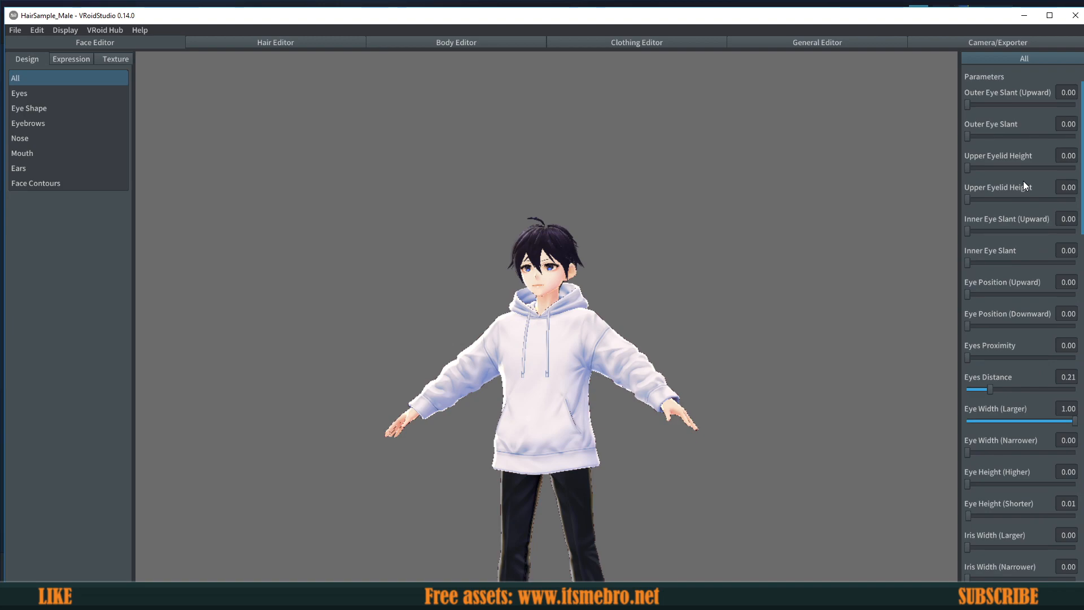
- Maximize the VRoid Studio window and open the avatar's export settings in the Camera/Exporter
left_click(1049, 15)
mouse_move(435, 286)
right_mouse_down()
mouse_move(467, 284)
mouse_move(447, 275)
right_mouse_up()
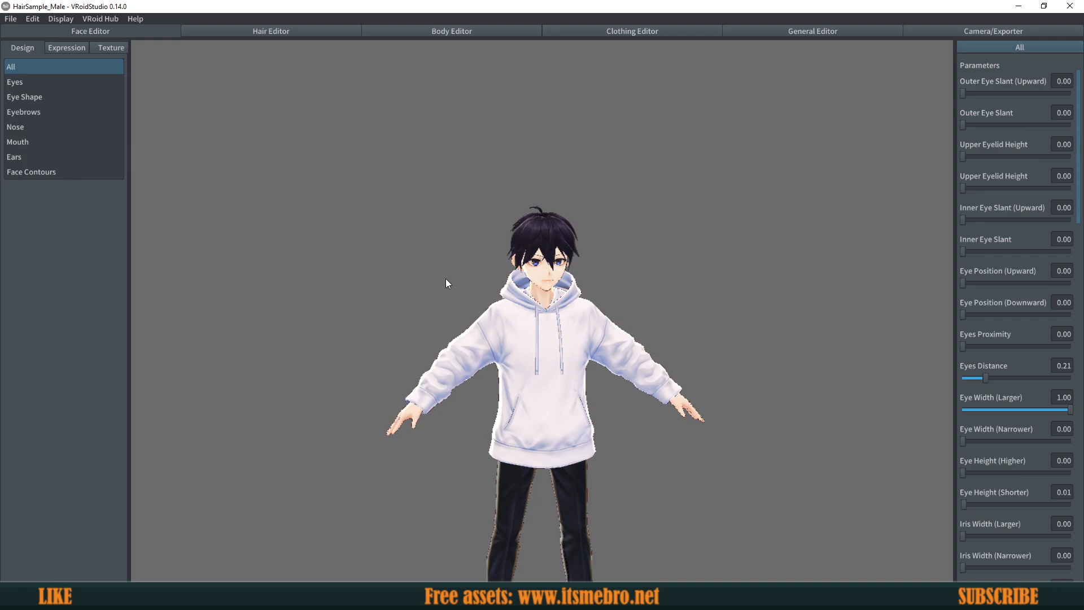
left_click(997, 34)
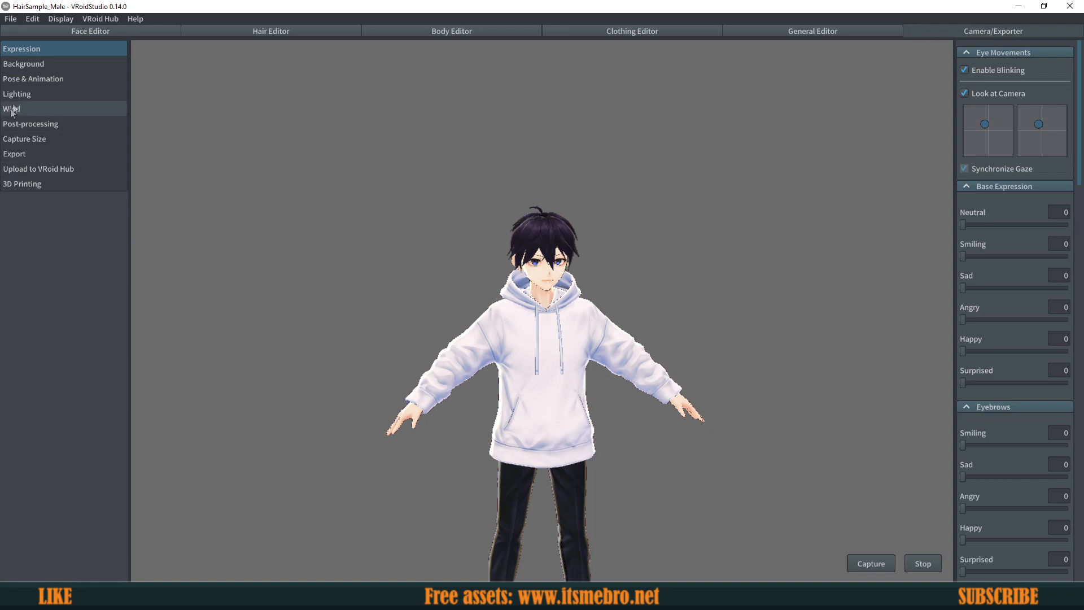
left_click(17, 153)
right_click_drag(442, 270, 828, 203)
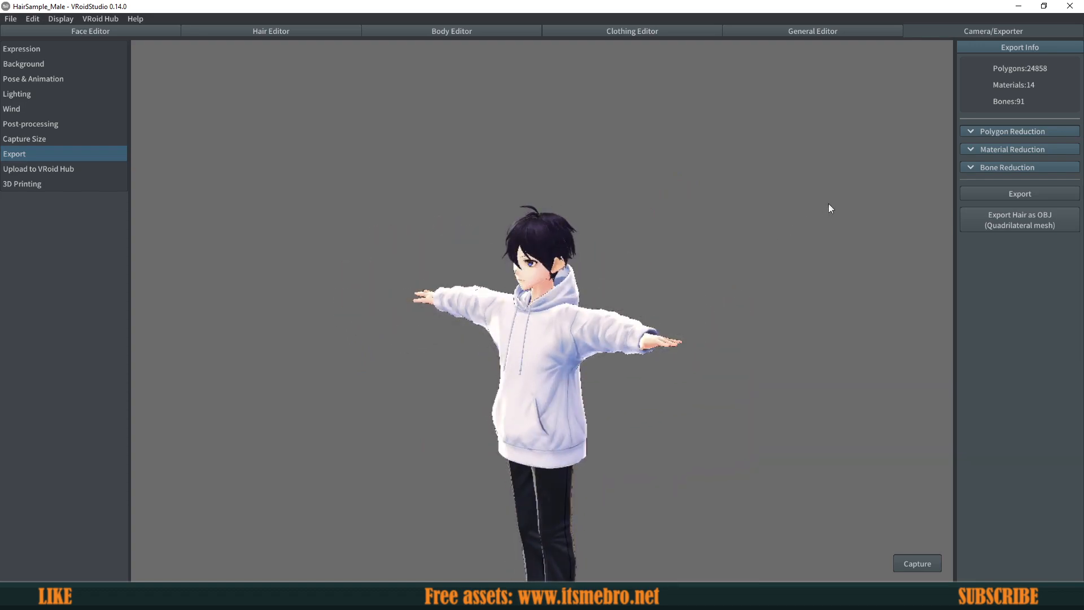
- Fill in the VRM settings with name dsfsdaf and author adfasdfasd, and allow depictions of violence and sexual acts
left_click(998, 193)
left_click(451, 191)
type("dsfsdaf")
left_click(454, 217)
type("adfasdfasd")
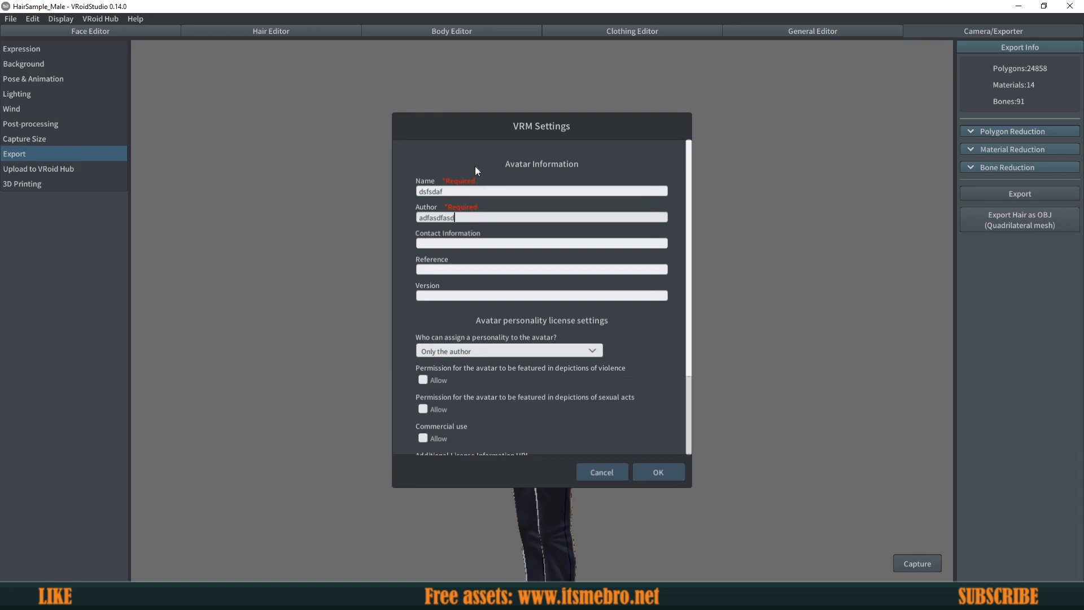
left_click_drag(690, 209, 433, 368)
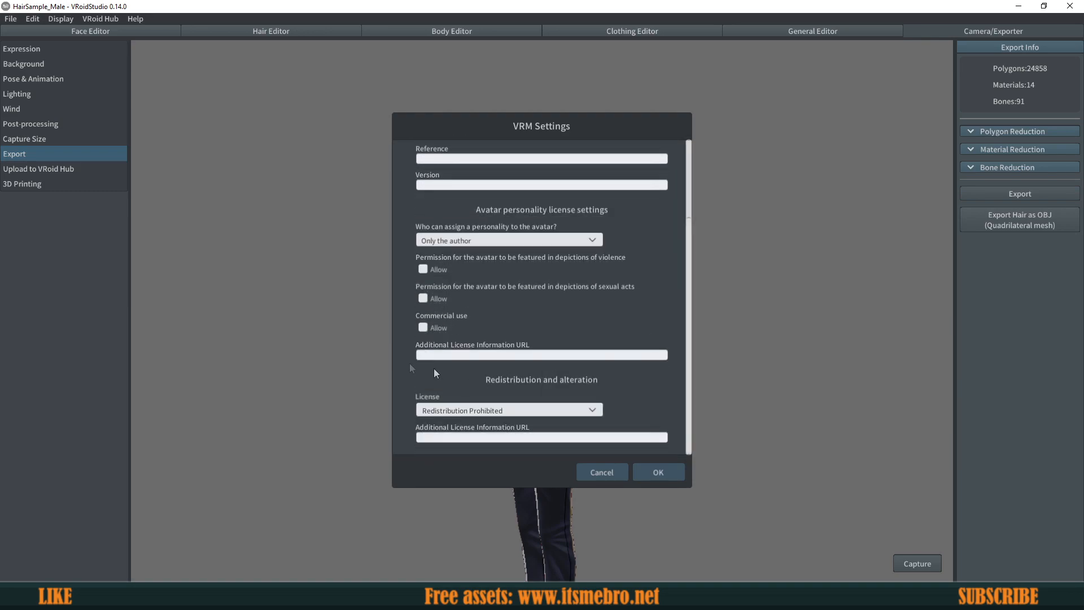
left_click(422, 270)
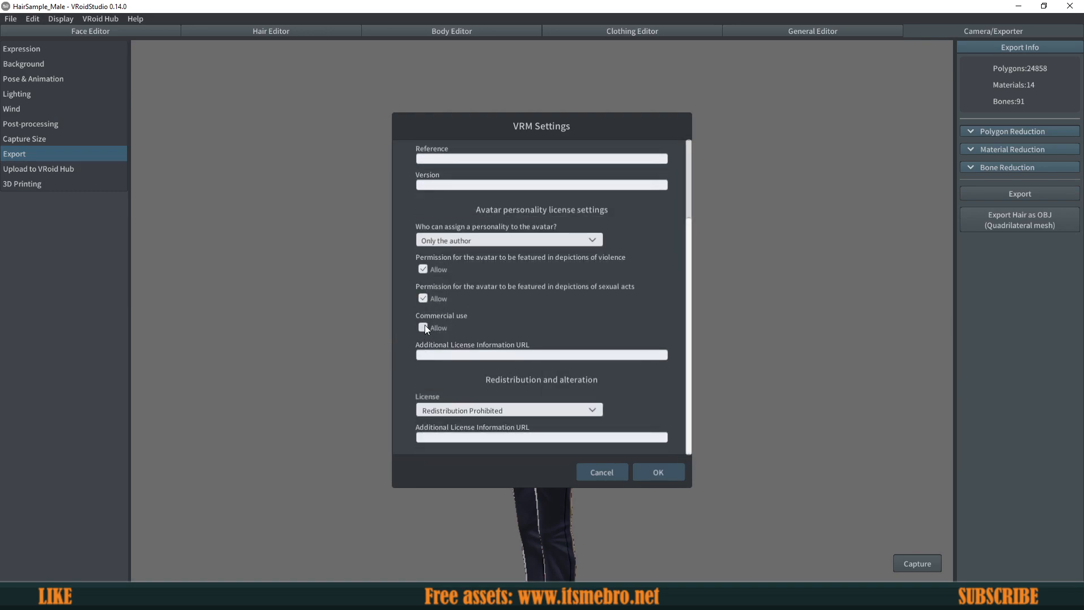
left_click(658, 473)
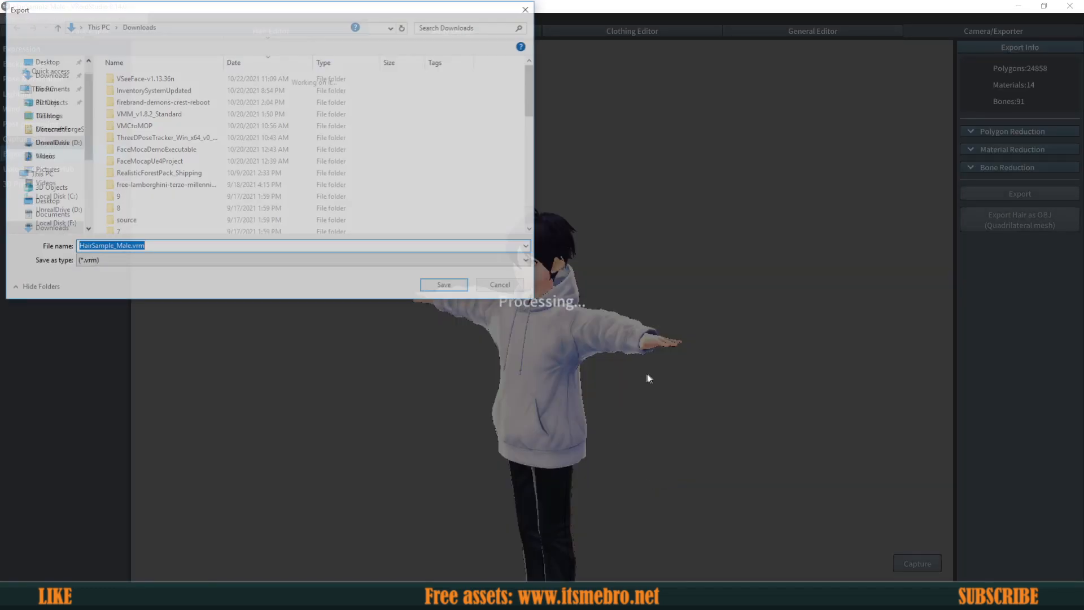
- Try to save the avatar as HairSample_Male.vrm in the Downloads folder
left_click(442, 288)
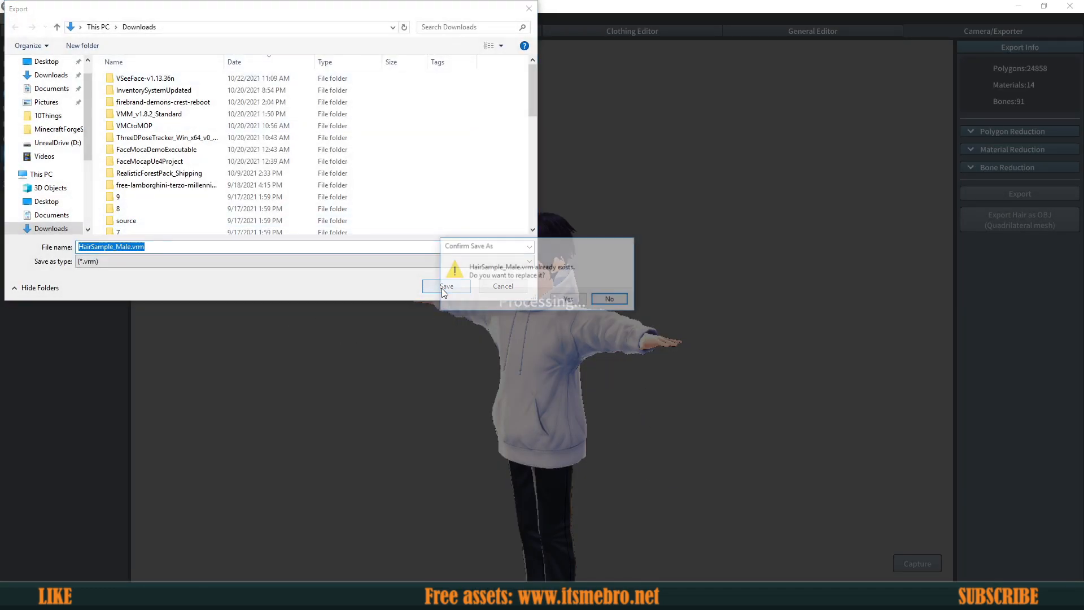
left_click(623, 298)
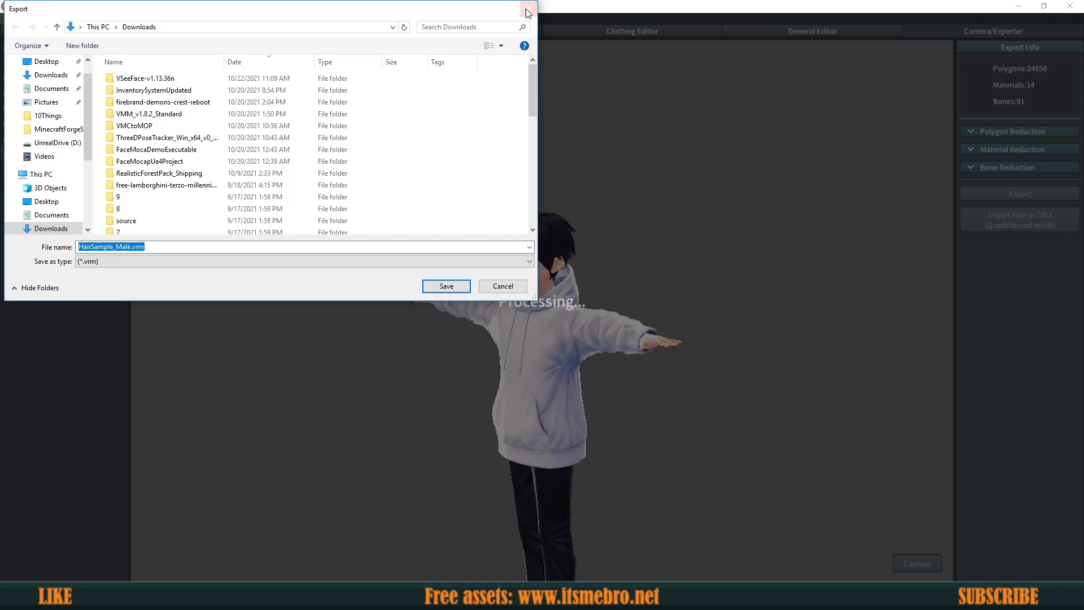
left_click(529, 8)
right_click_drag(595, 279, 541, 306)
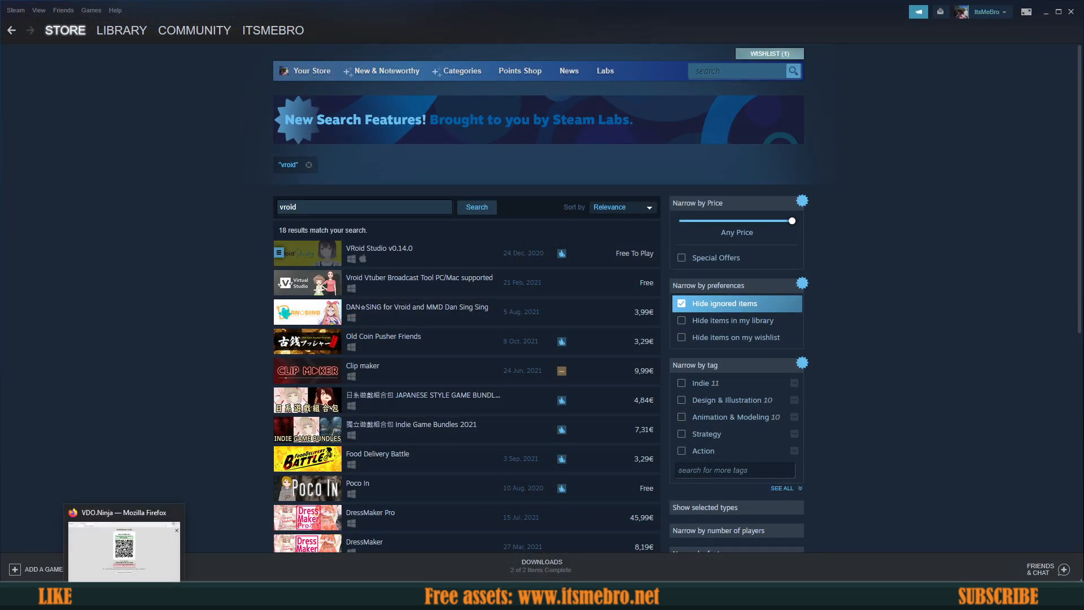
- Switch to Firefox, check the VDO.Ninja page, and bring up the VSeeFace website
left_click(125, 598)
left_click(105, 6)
left_click(221, 11)
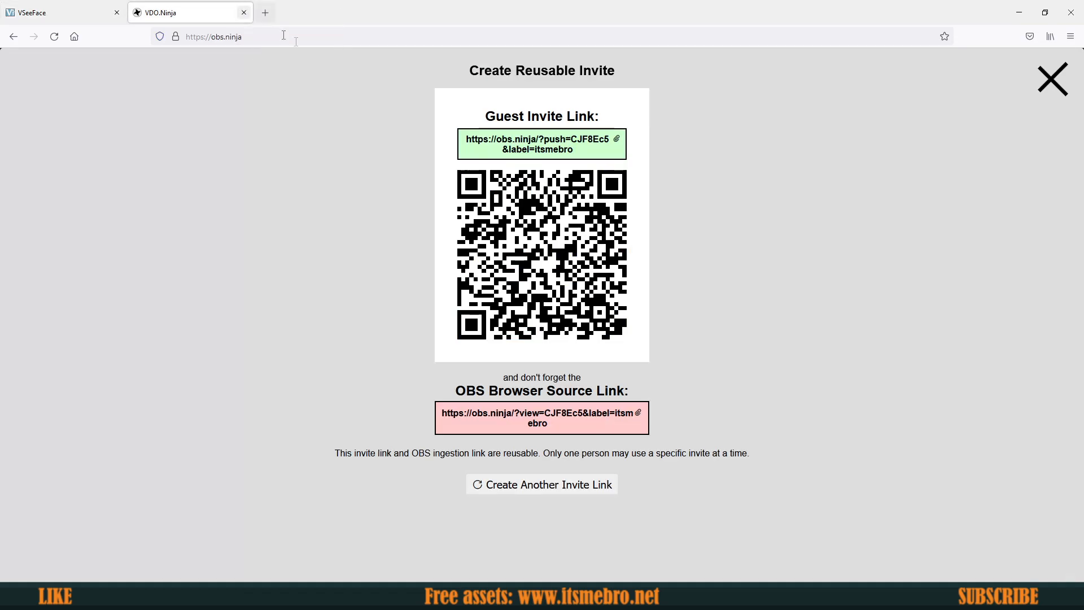
left_click(54, 37)
key("ctrl+Tab")
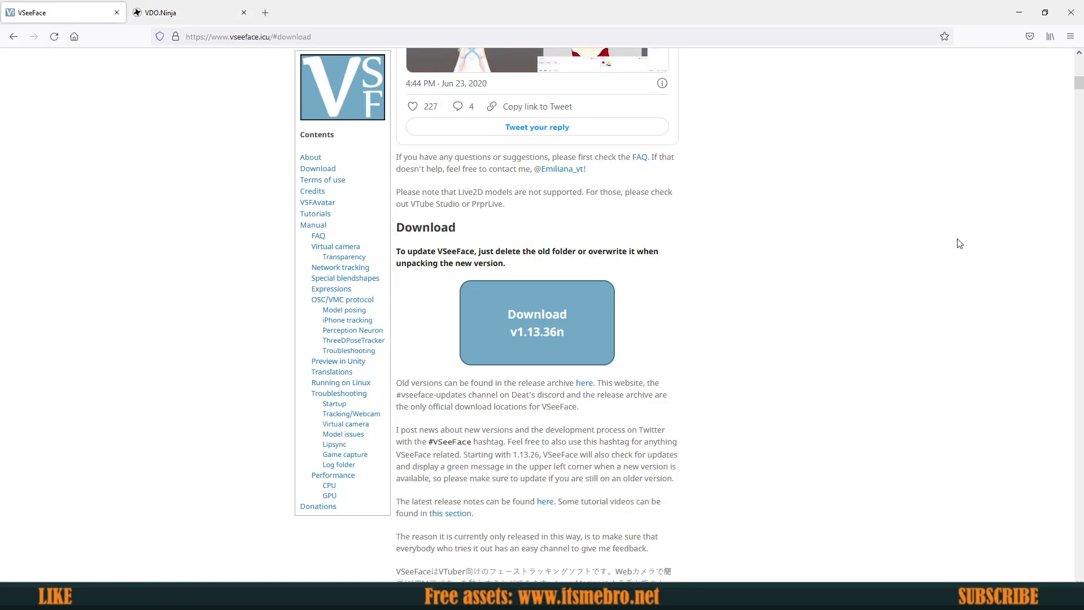
- Examine the About and Download sections of the VSeeFace website
scroll(802, 287, "up", 2)
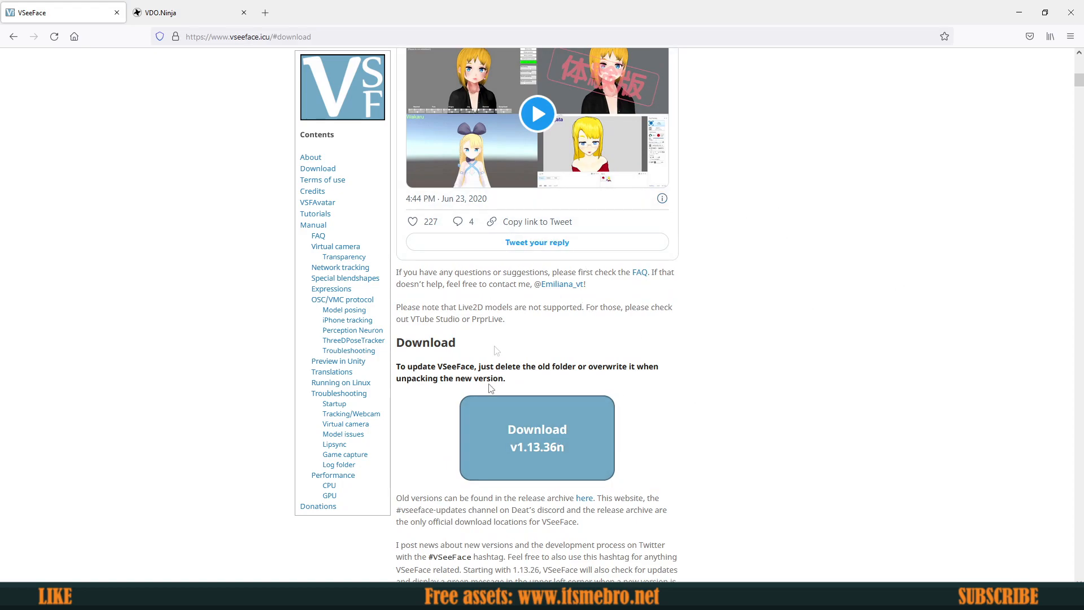
scroll(508, 327, "up", 10)
scroll(541, 263, "down", 9)
scroll(677, 326, "down", 1)
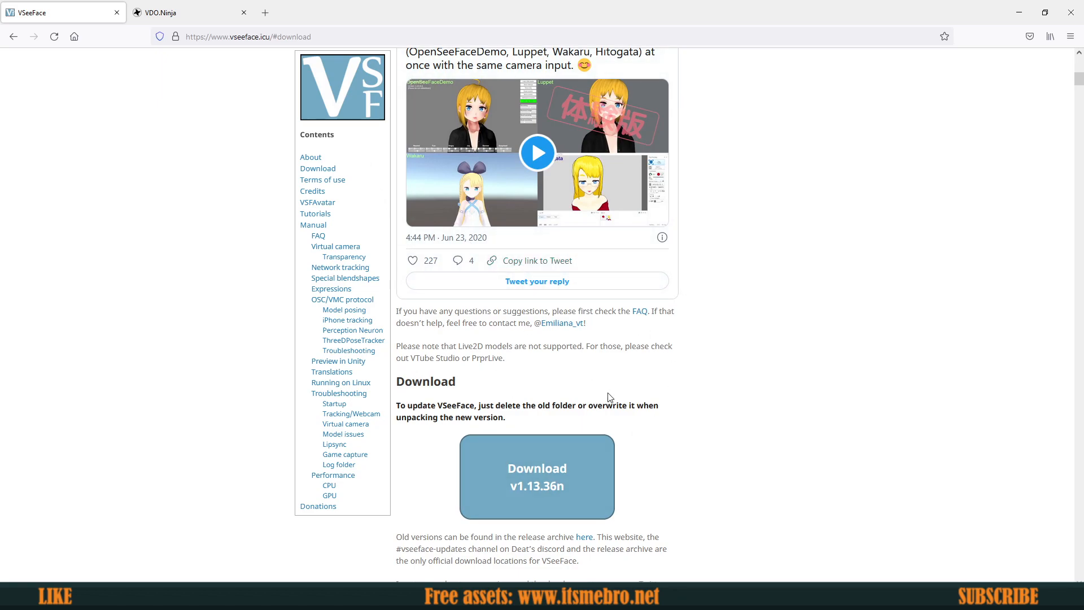
scroll(539, 357, "up", 10)
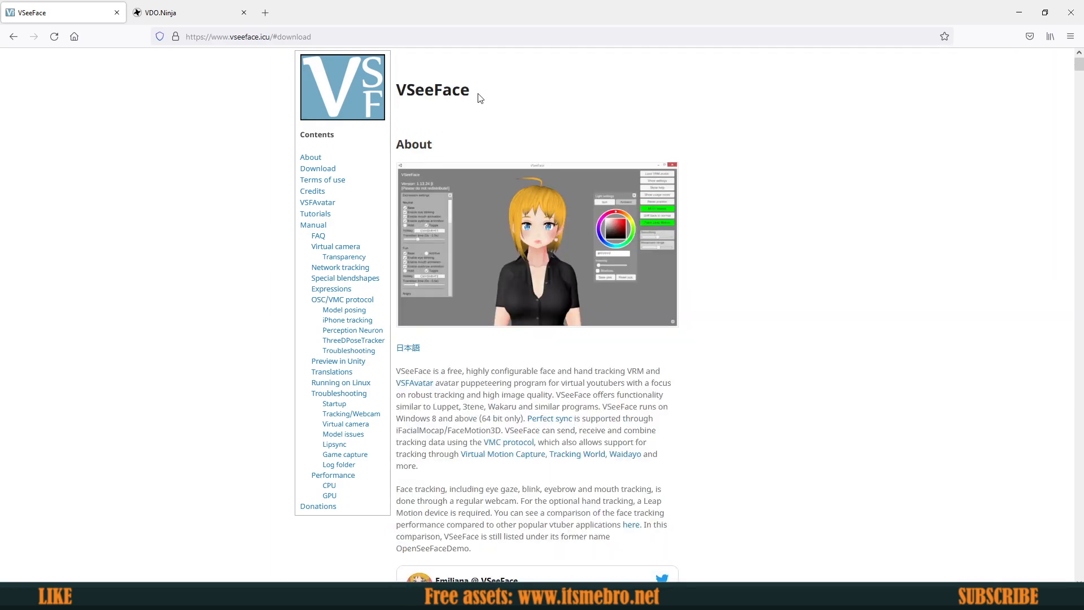
mouse_move(472, 96)
left_mouse_down()
mouse_move(396, 96)
mouse_move(469, 85)
left_mouse_up()
left_click(398, 94)
left_click(546, 132)
scroll(505, 173, "down", 3)
scroll(505, 172, "down", 10)
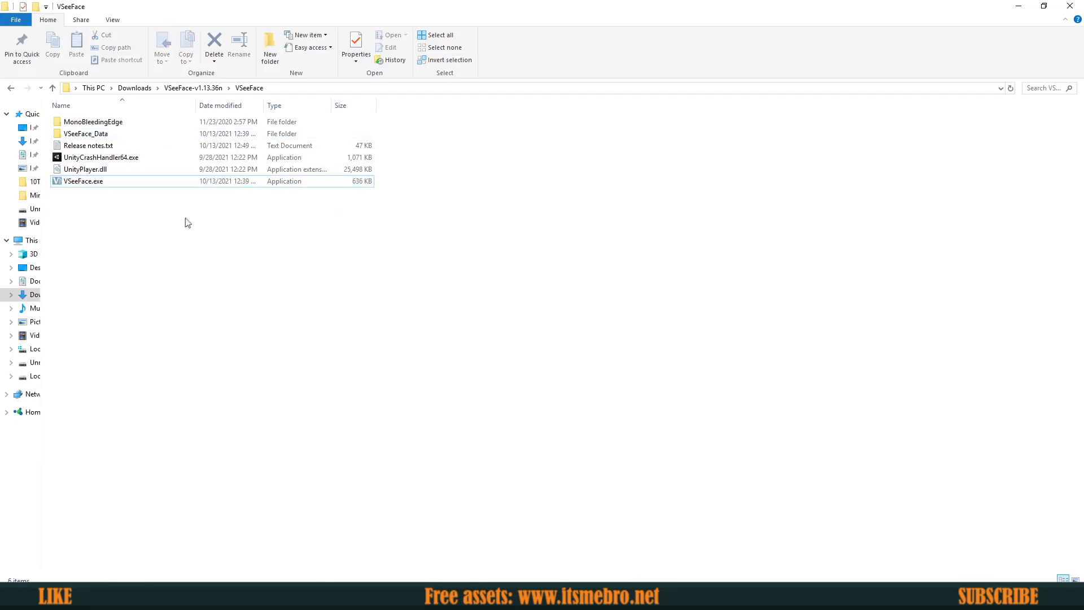
- Launch VSeeFace.exe from the extracted VSeeFace folder and maximize its window
left_click(96, 182)
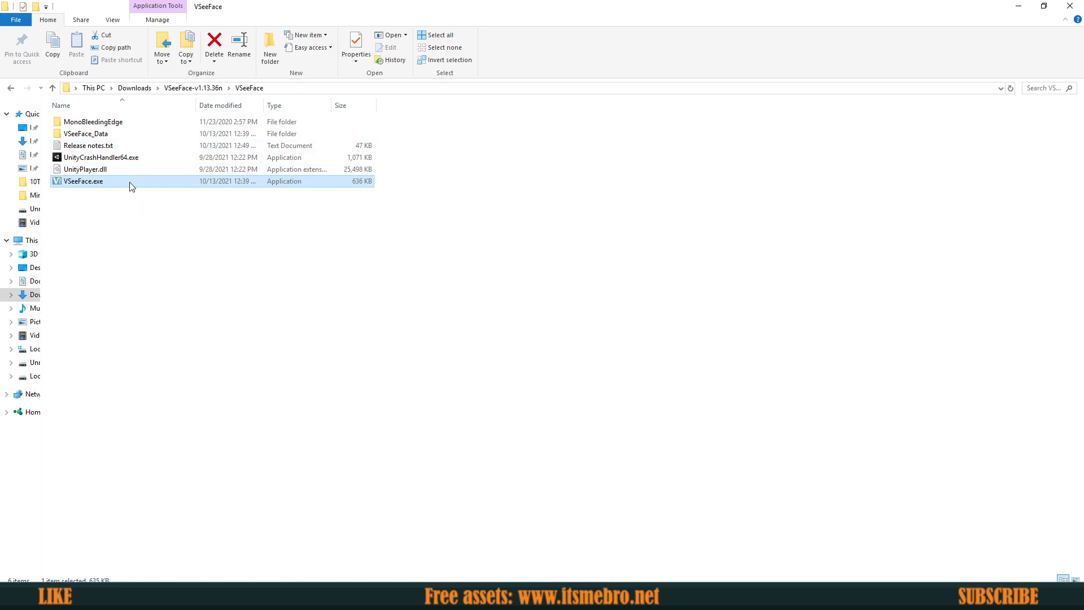
double_click(83, 182)
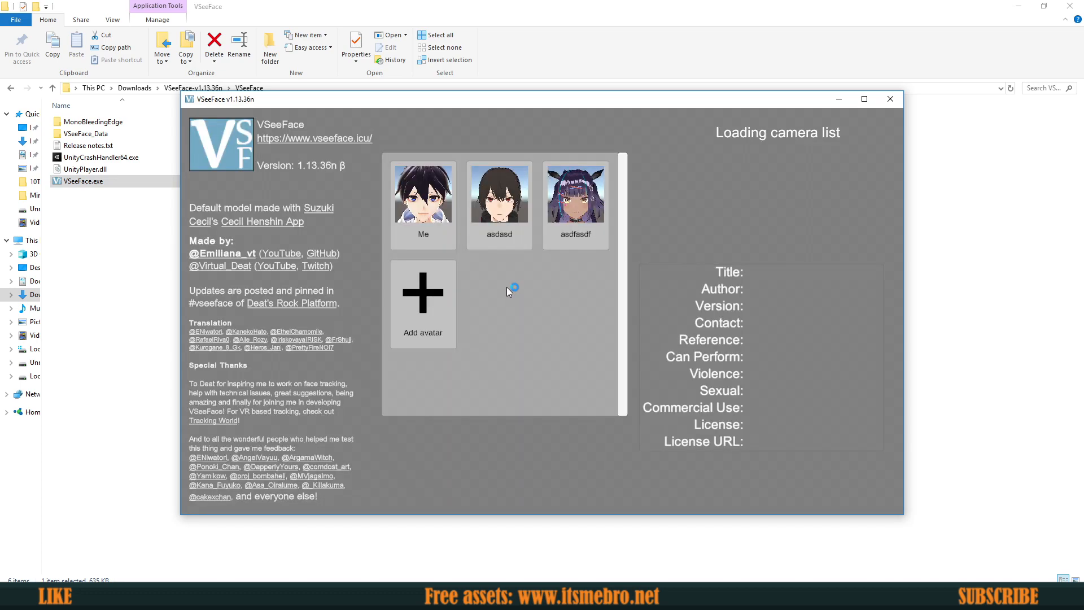
left_click(863, 99)
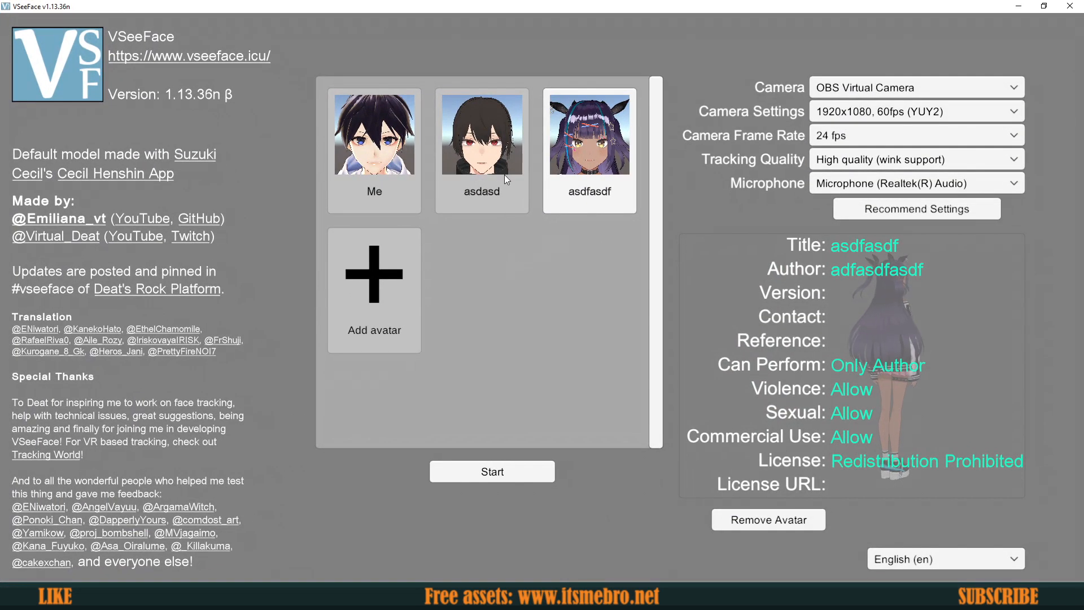
- Preview the available avatars and select the one named Me
left_click(492, 152)
left_click(582, 148)
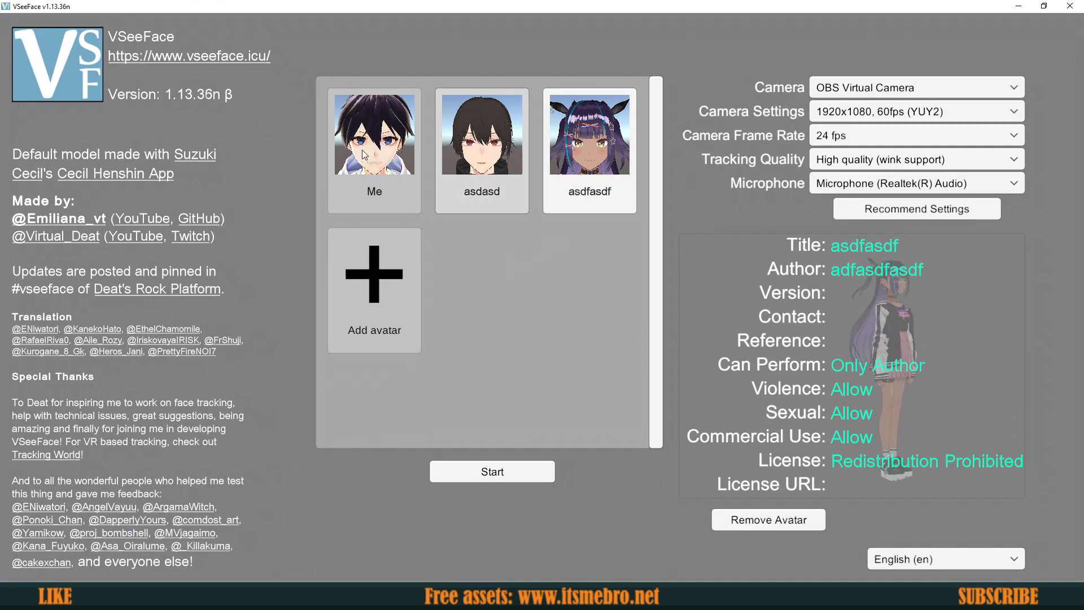
left_click(479, 134)
left_click(368, 138)
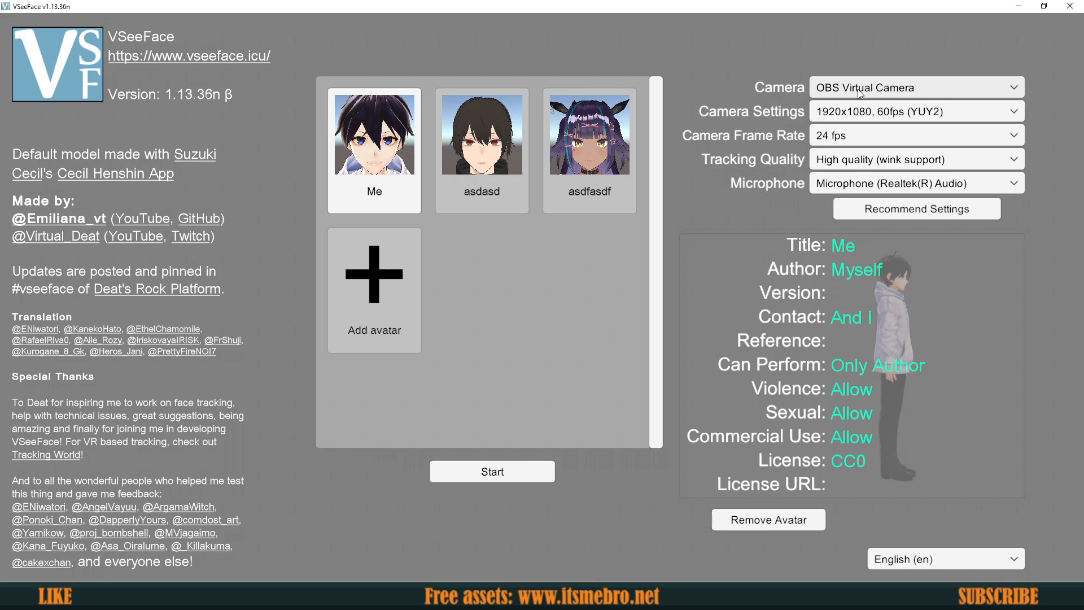
- Choose OBS Virtual Camera as the camera with the 1920x1080, 60fps (YUY2) setting
left_click(880, 89)
left_click(856, 126)
left_click(918, 88)
left_click(874, 126)
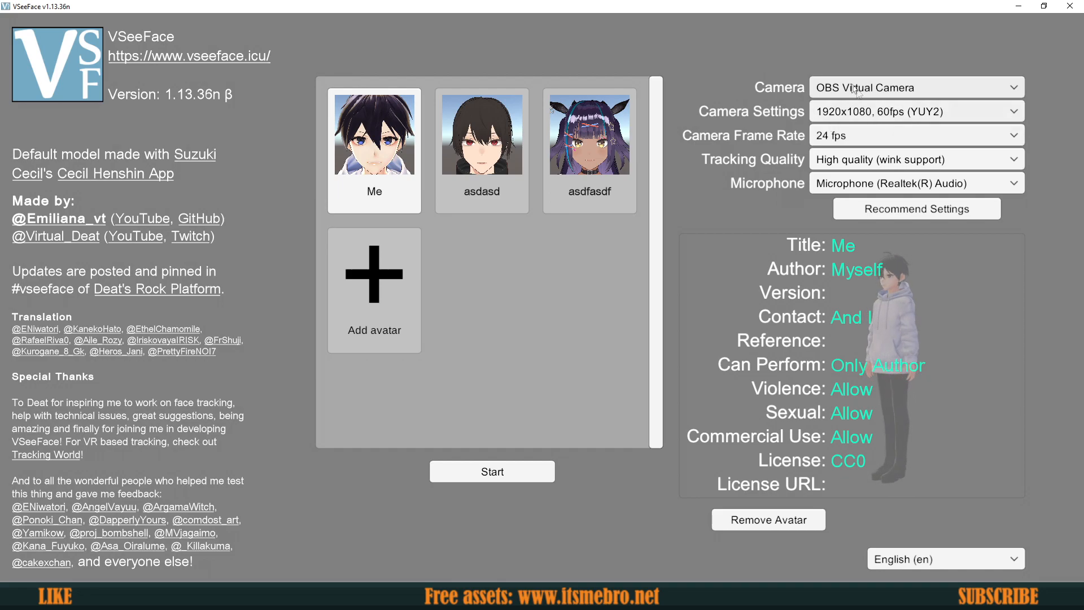
left_click(834, 118)
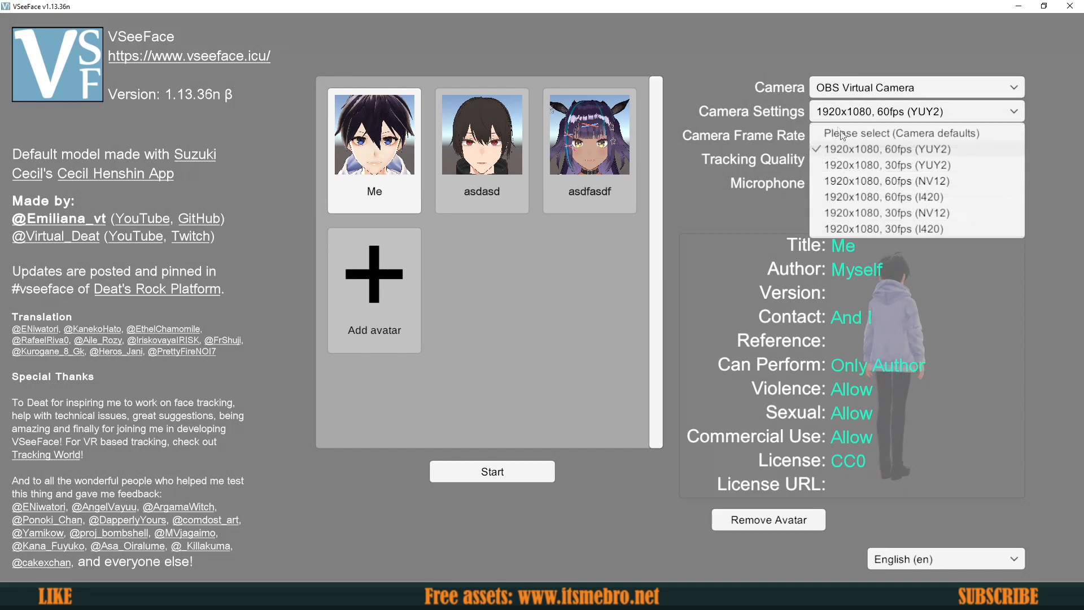
left_click(856, 151)
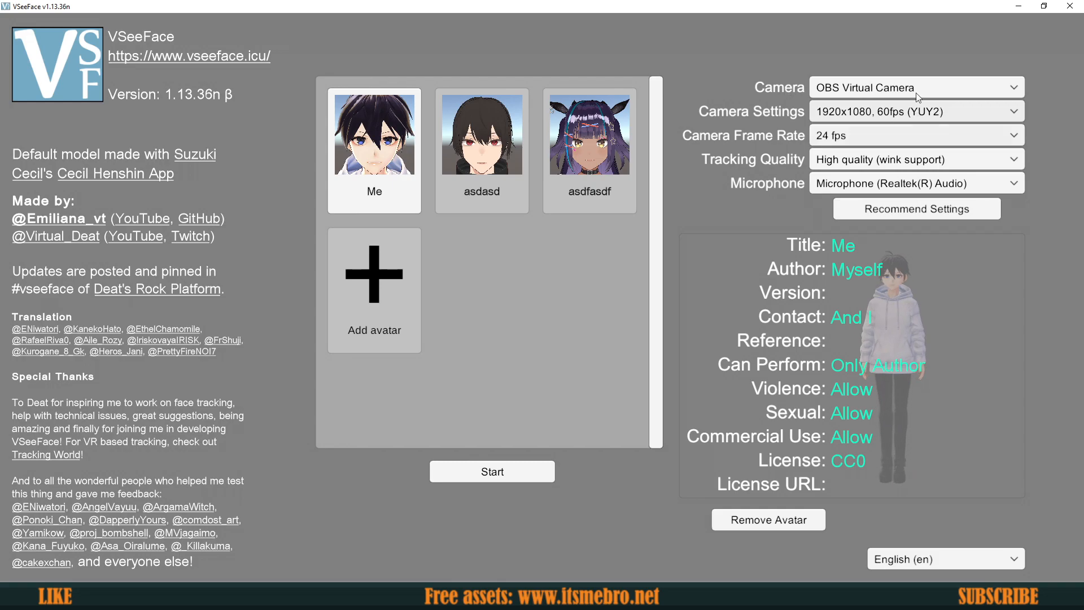
- Look through the camera frame rate and tracking quality options
left_click(843, 140)
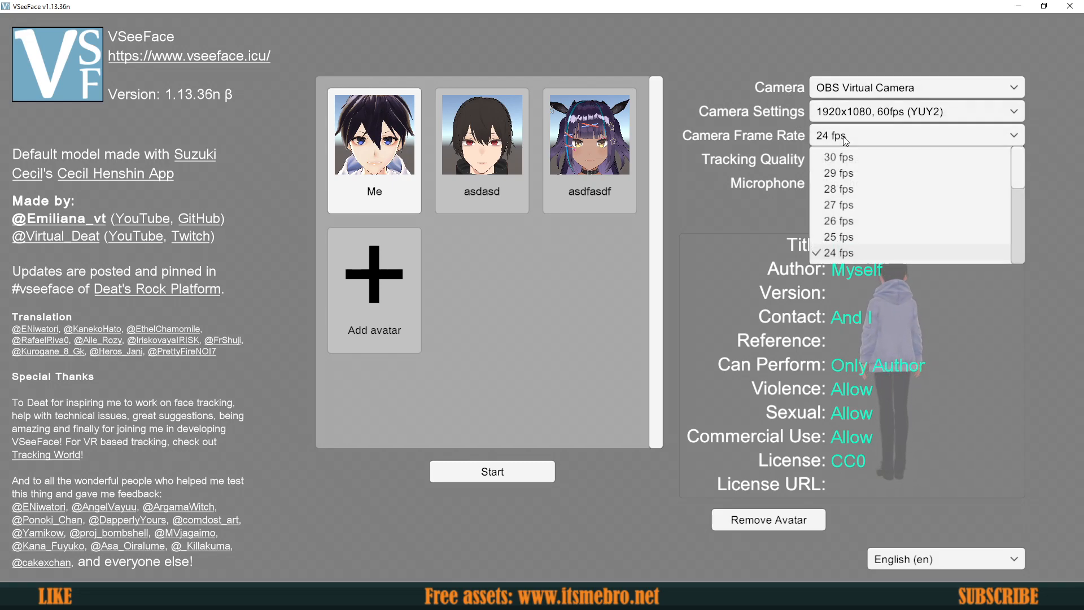
left_click(844, 139)
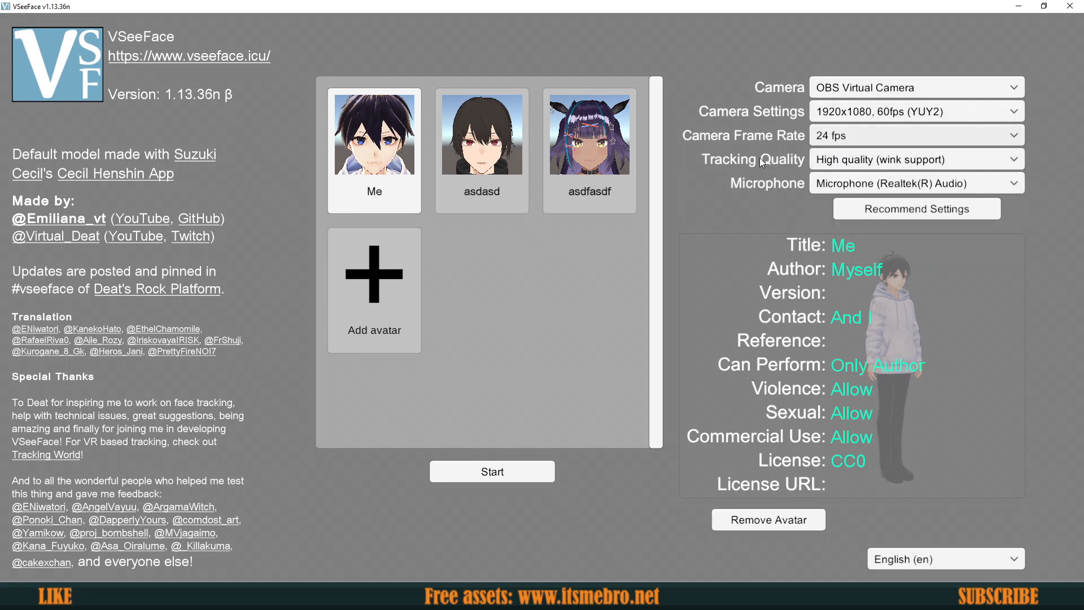
left_click(861, 166)
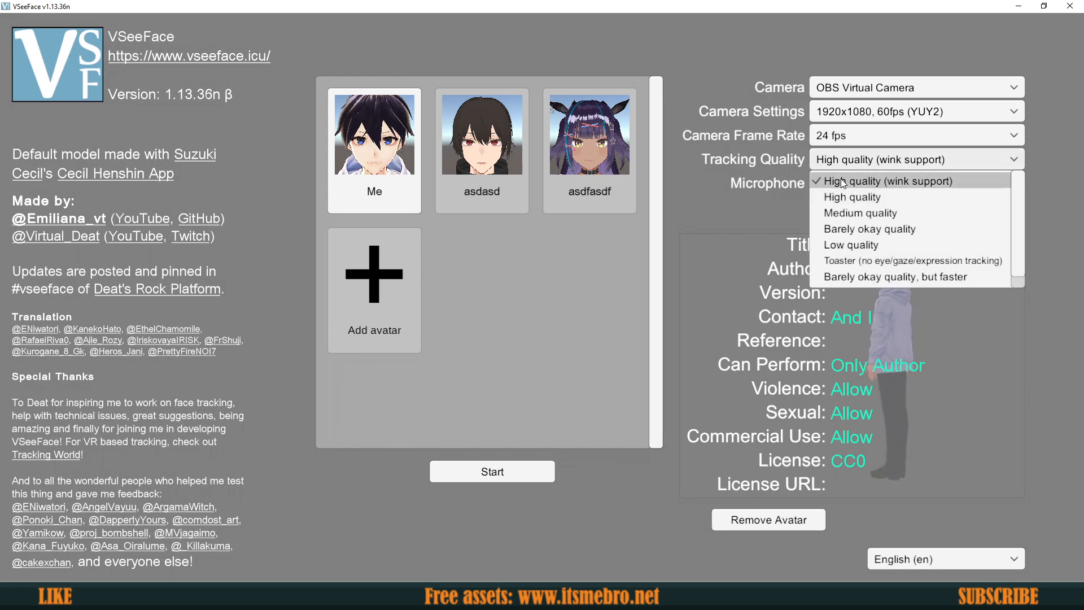
left_click(872, 164)
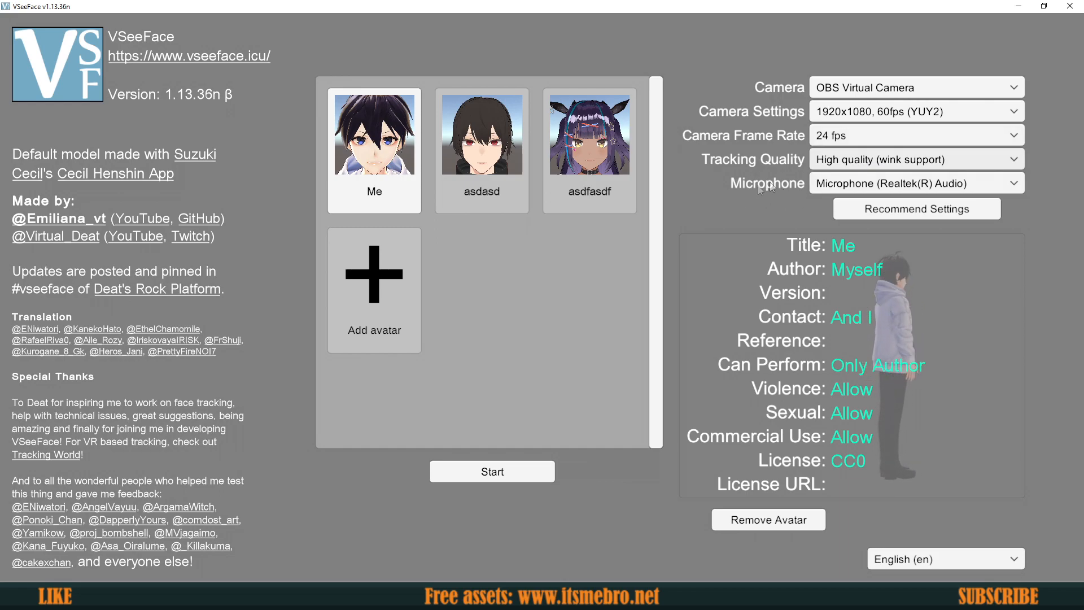
- Choose Microphone (Realtek(R) Audio) as the microphone and start the session with the selected avatar
left_click(831, 184)
left_click(852, 221)
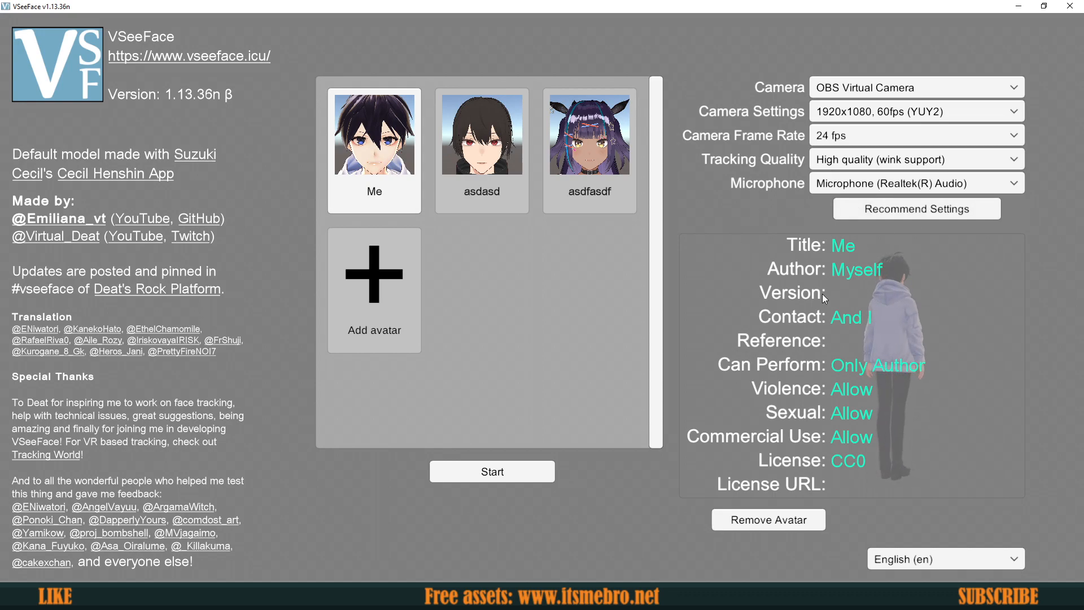
left_click(475, 472)
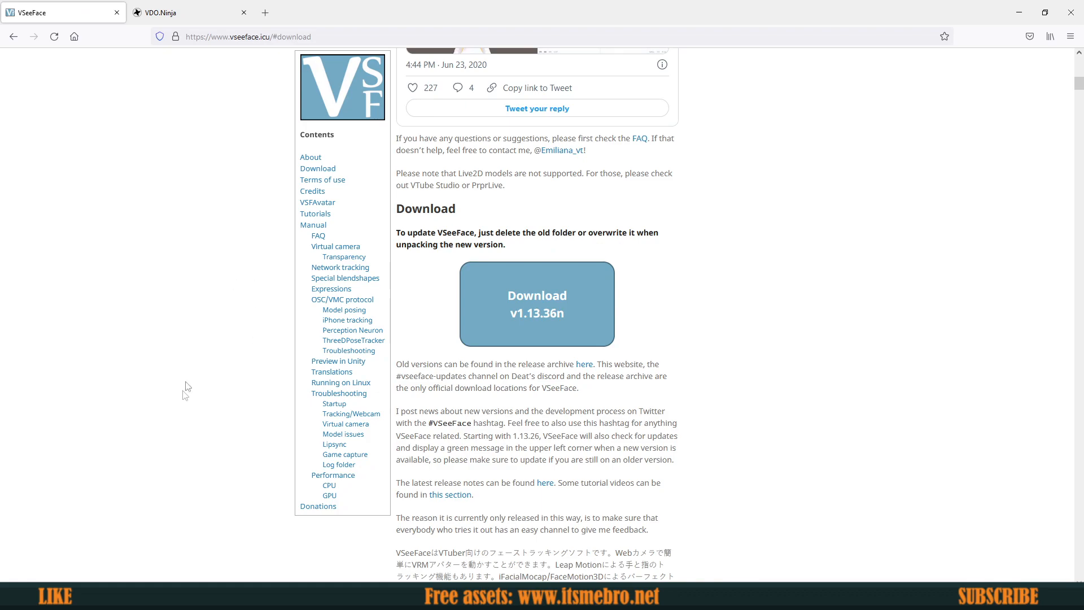
- In the browser, generate a reusable VDO.Ninja invite labelled itsmebro and copy its OBS Browser Source link
left_click(74, 541)
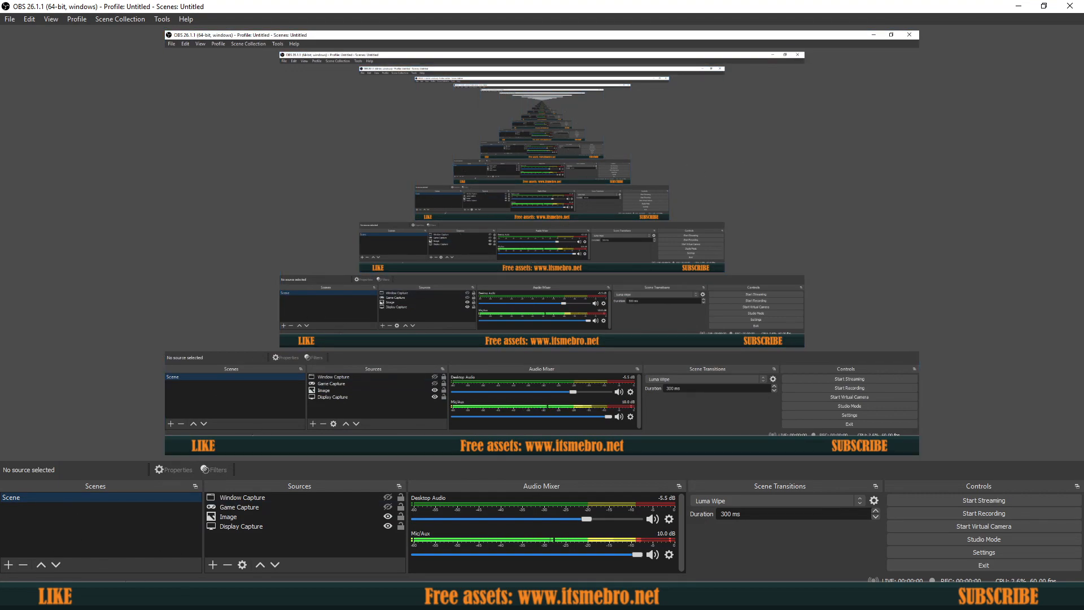
left_click(149, 595)
left_click(167, 13)
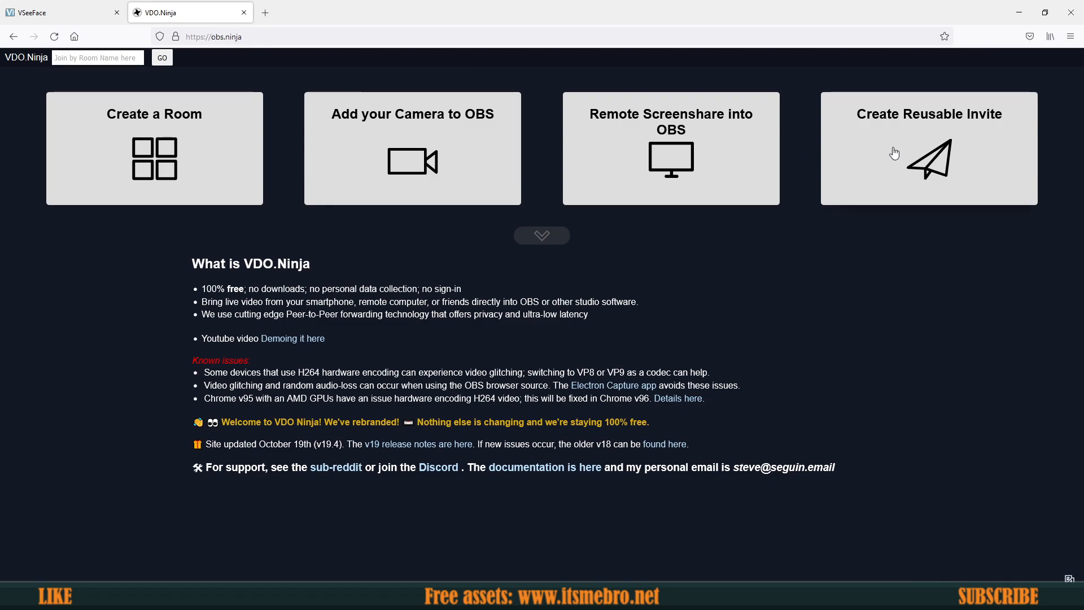
left_click(915, 158)
left_click(522, 131)
left_click(537, 185)
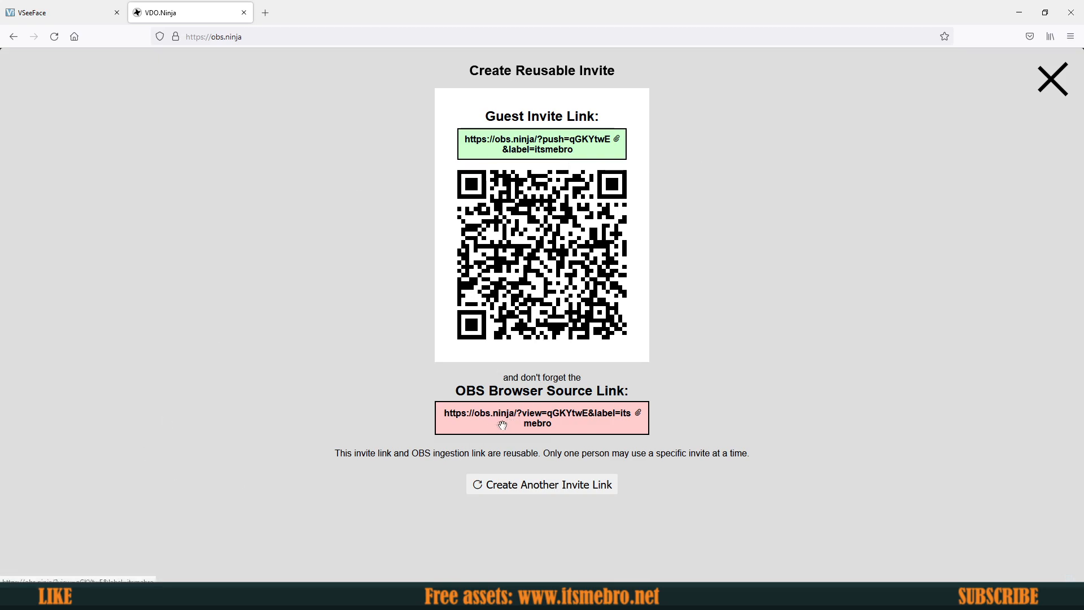
left_click(552, 421)
left_click(542, 420)
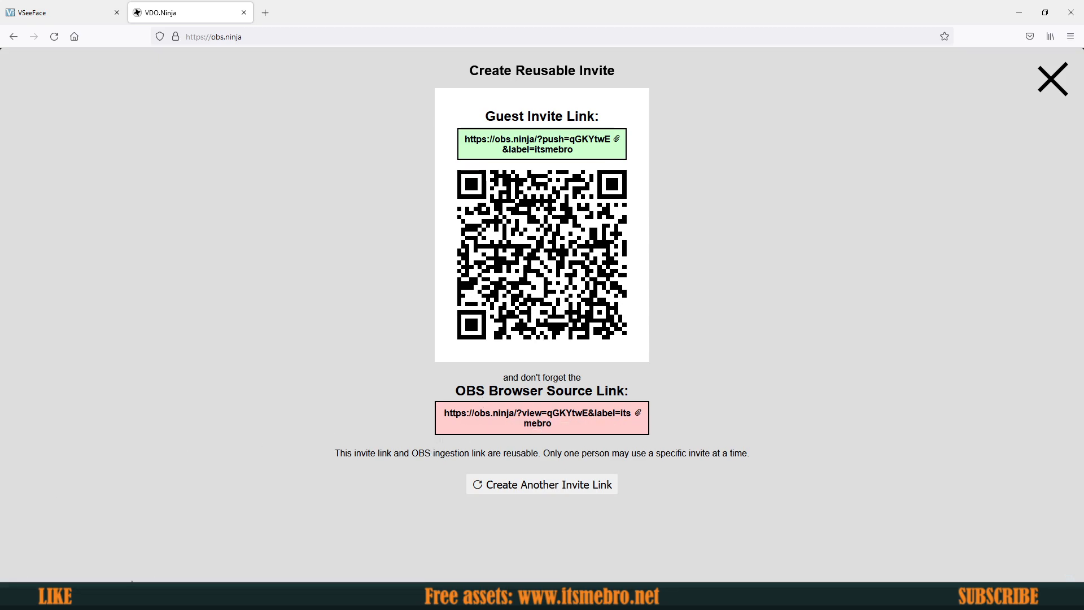
- Switch to OBS and add a new scene named Scene 2
mouse_move(153, 597)
left_click(79, 540)
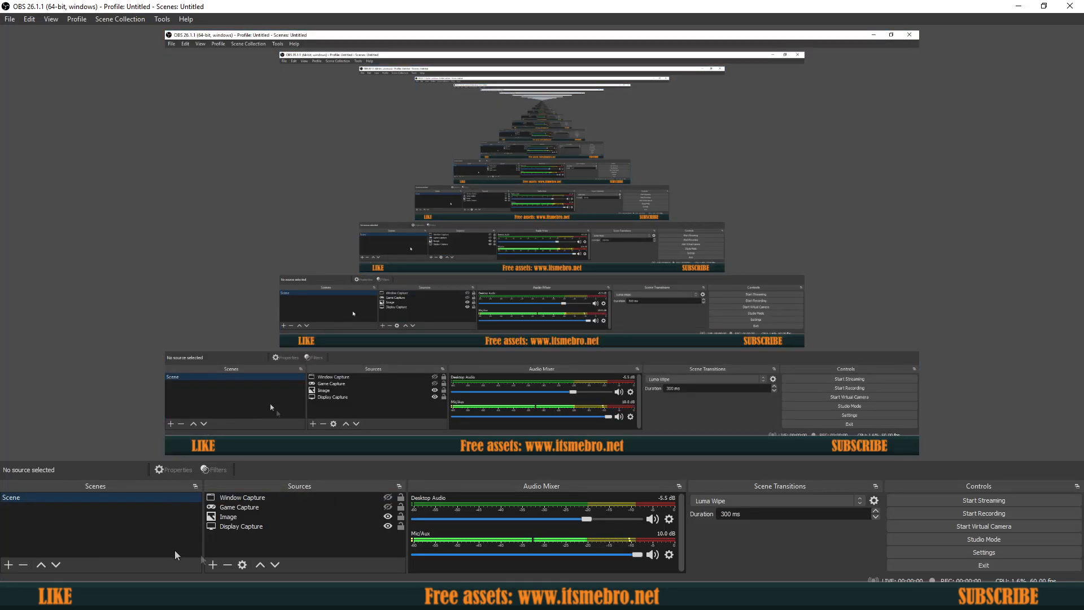
left_click(9, 565)
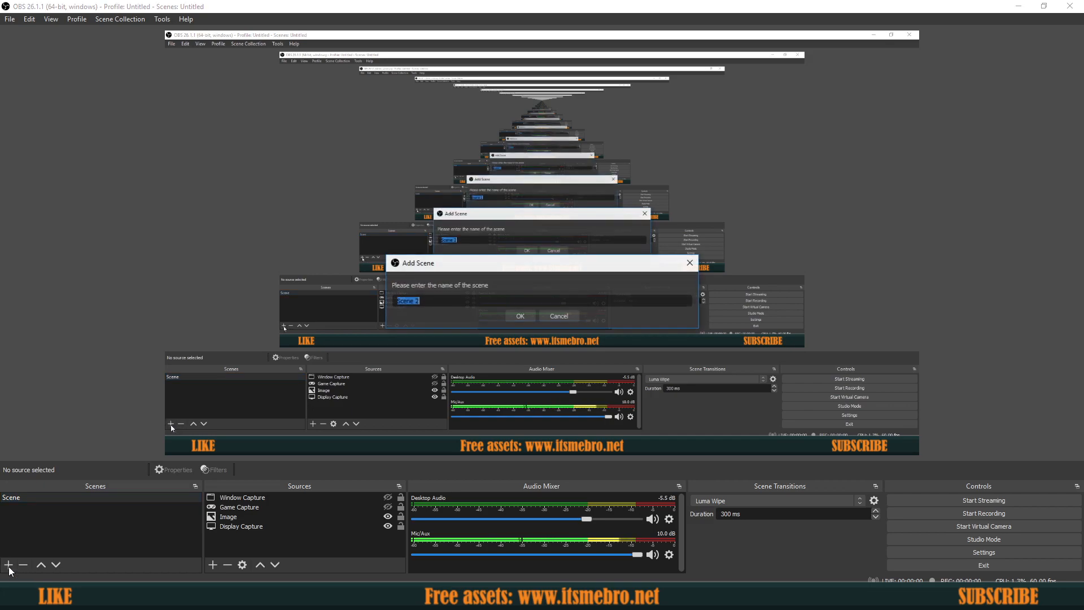
left_click(519, 313)
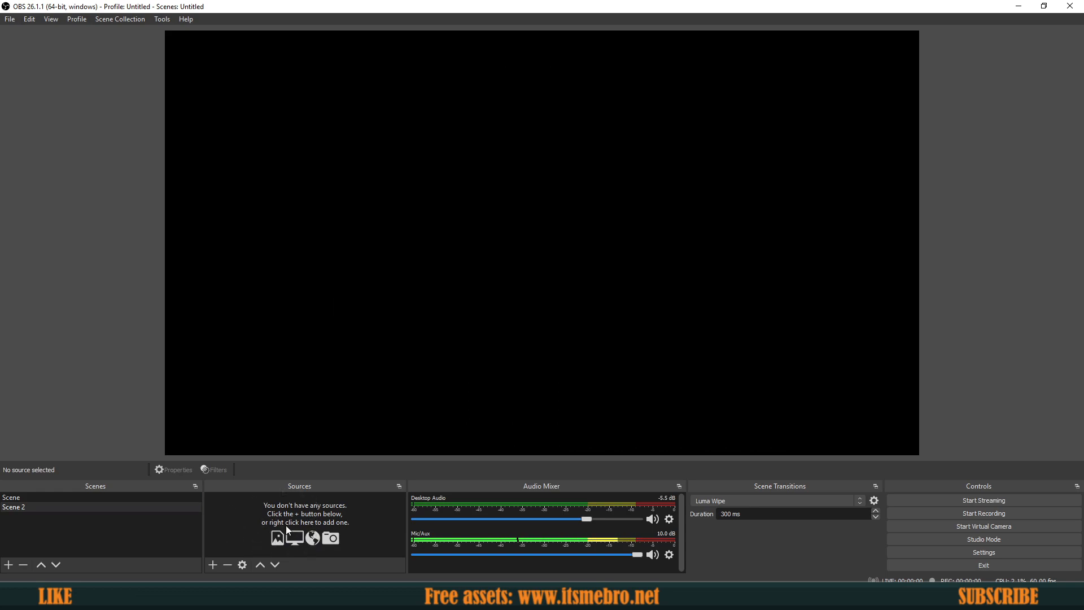
- Add a new Browser source to Scene 2 and paste the copied VDO.Ninja link as its URL
left_click(212, 565)
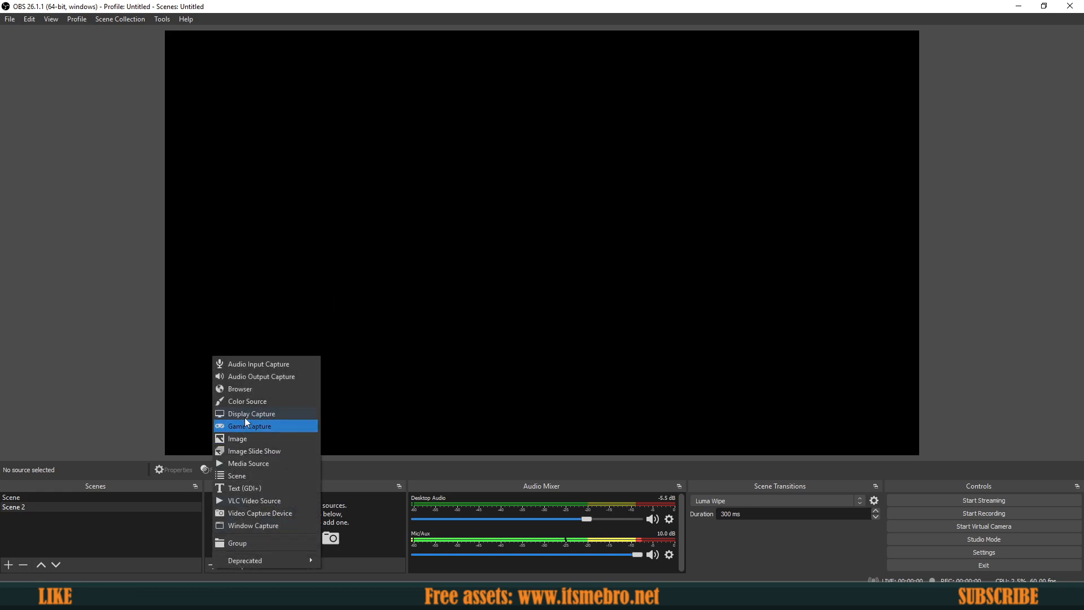
left_click(246, 390)
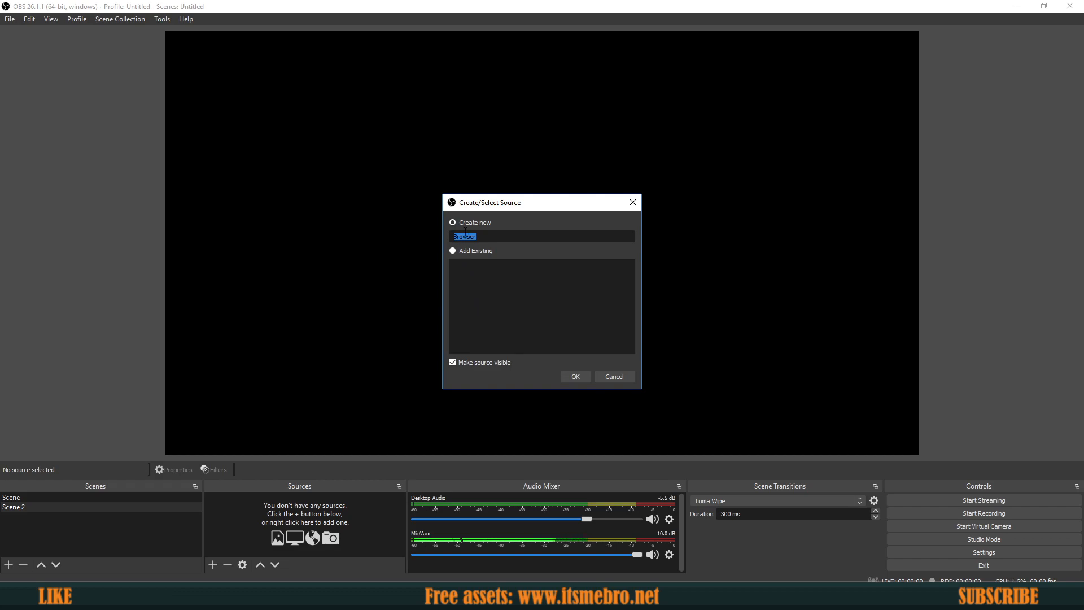
left_click(581, 377)
left_click_drag(515, 340, 390, 344)
right_click(420, 343)
left_click(446, 408)
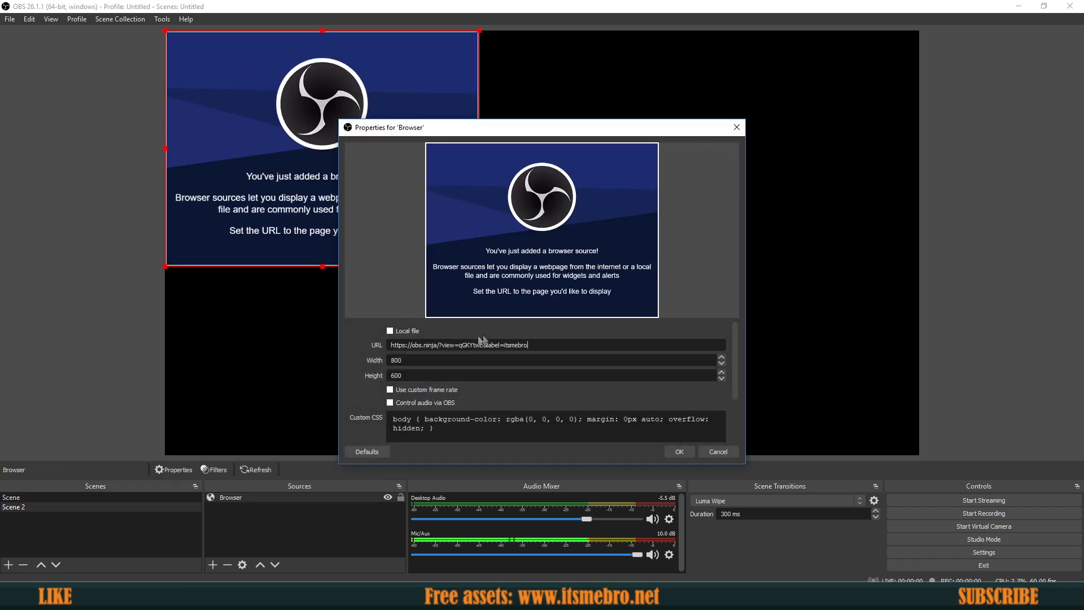
- Set the Browser source to width 1920 and height 1080 and enable Control audio via OBS
left_click_drag(553, 347, 301, 367)
left_click(443, 346)
type("1920")
key("Tab")
type("1080")
left_click(389, 404)
left_click(688, 450)
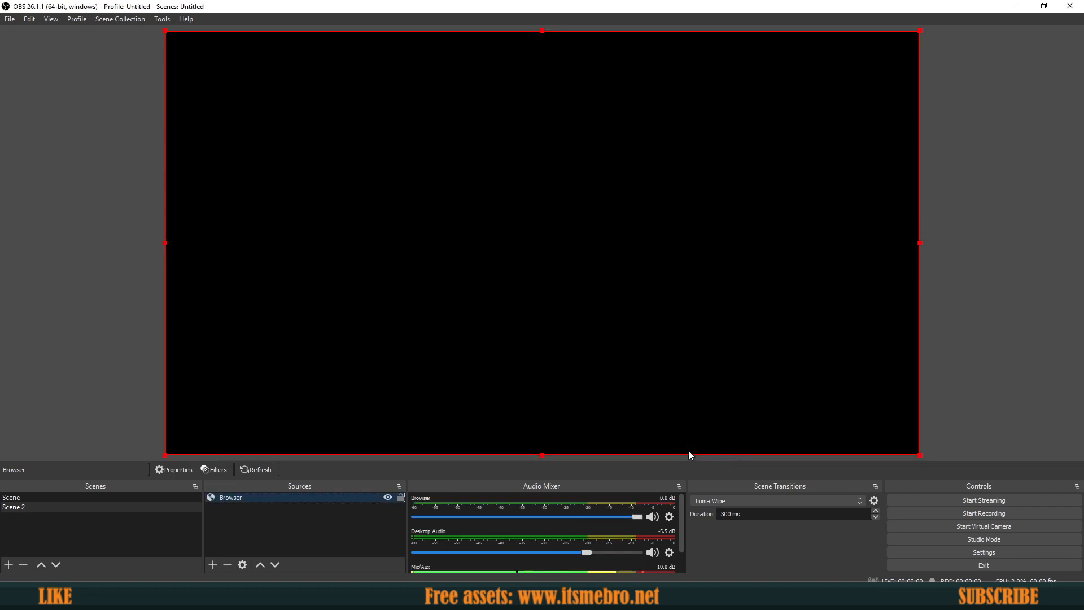
- Lower the Browser source's volume to -inf dB and start the virtual camera
left_click(438, 504)
scroll(451, 513, "down", 2)
scroll(457, 514, "up", 2)
left_click_drag(635, 522, 362, 527)
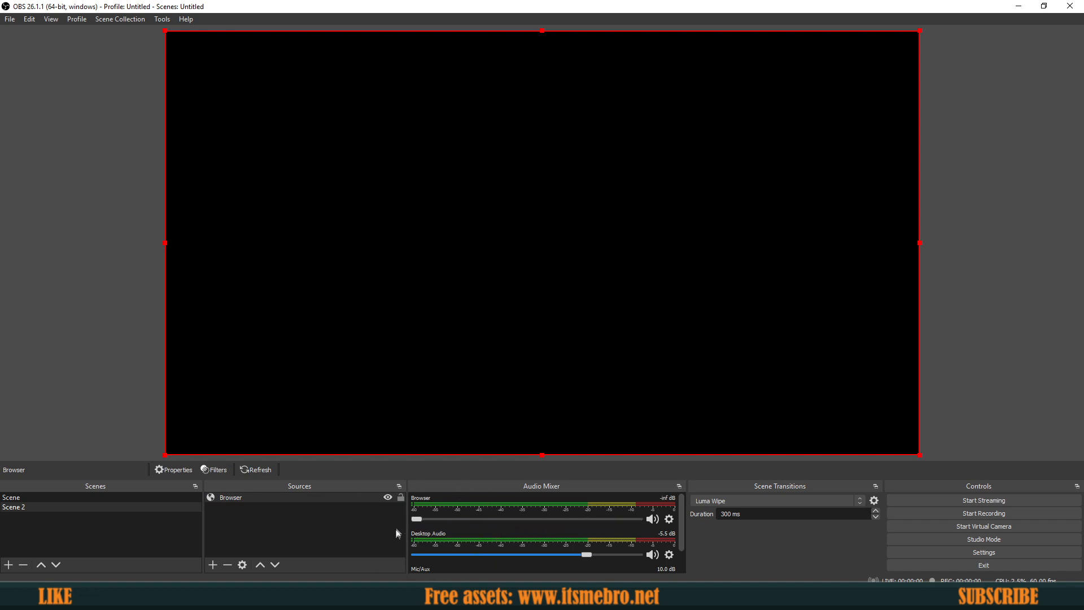
scroll(473, 528, "down", 1)
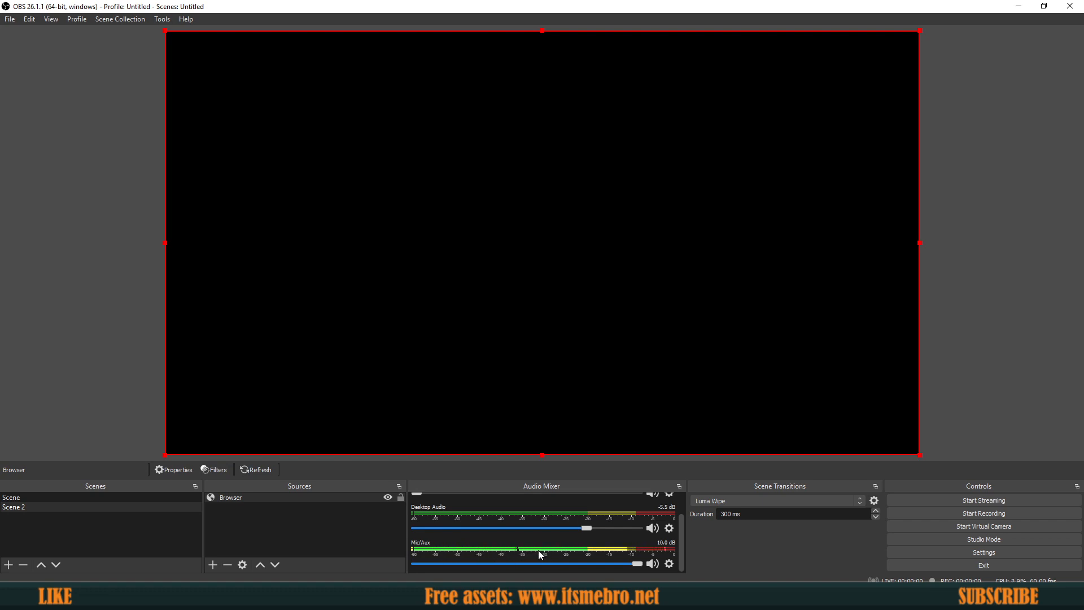
scroll(537, 550, "up", 2)
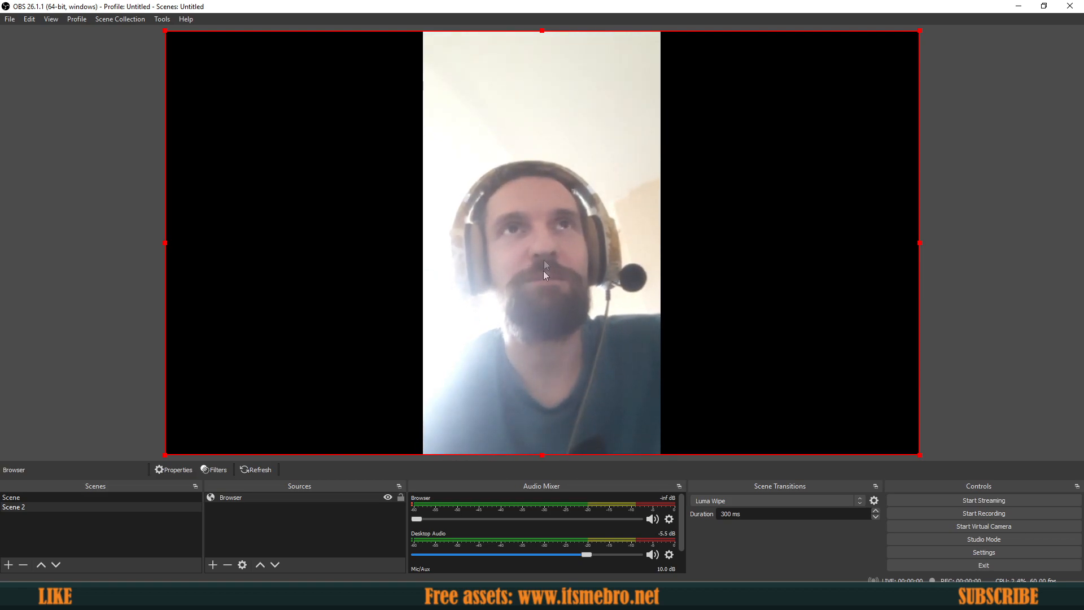
left_click(991, 529)
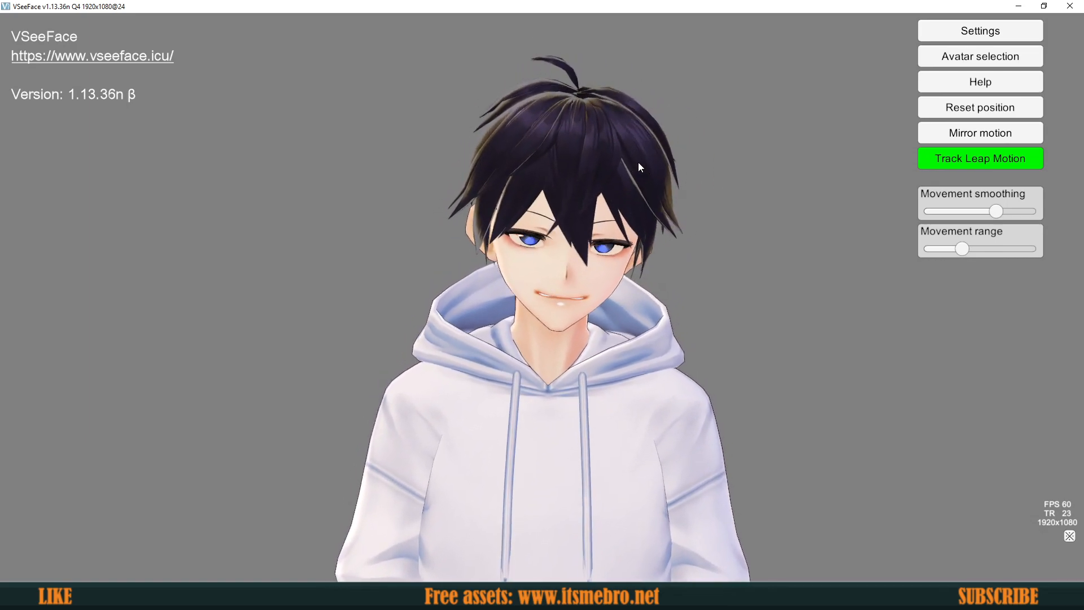
- In VSeeFace's general settings, assign - (NumPad) as the global reset position hotkey, overriding its existing use
left_click(980, 31)
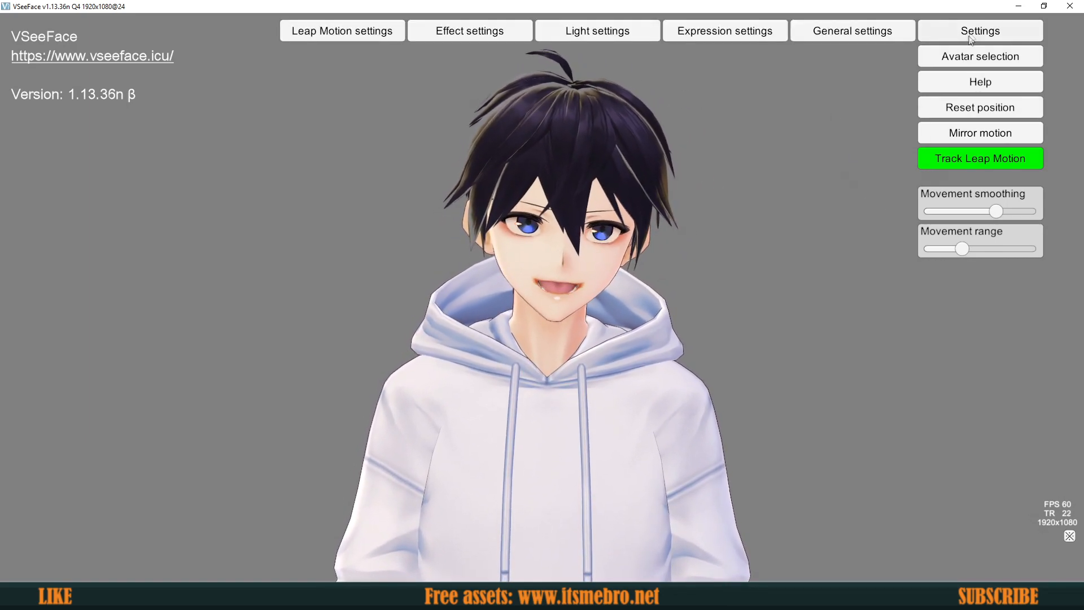
left_click(870, 34)
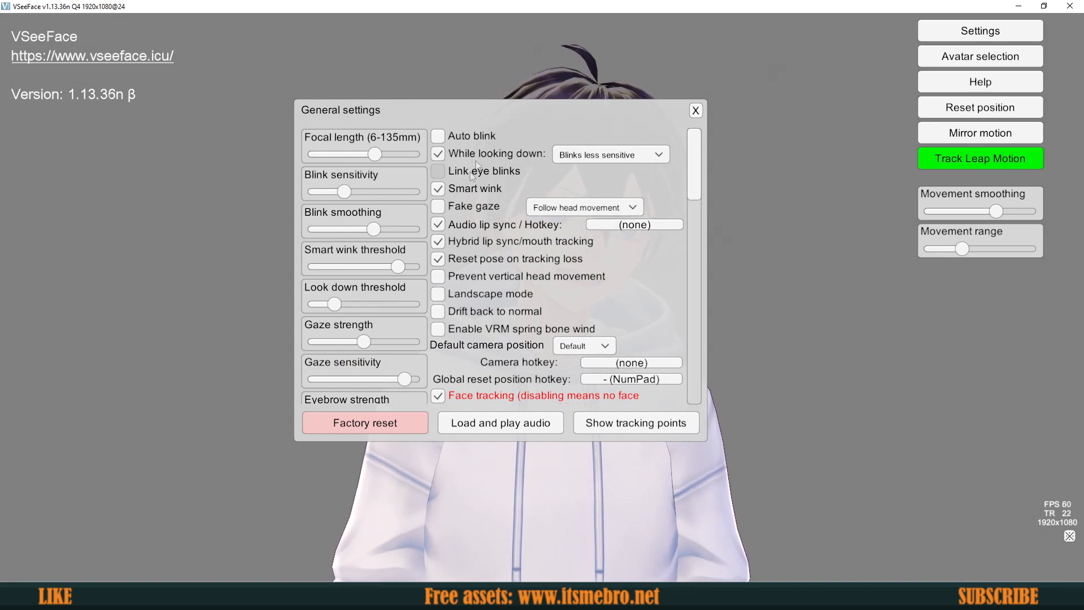
scroll(509, 287, "down", 3)
scroll(445, 249, "down", 1)
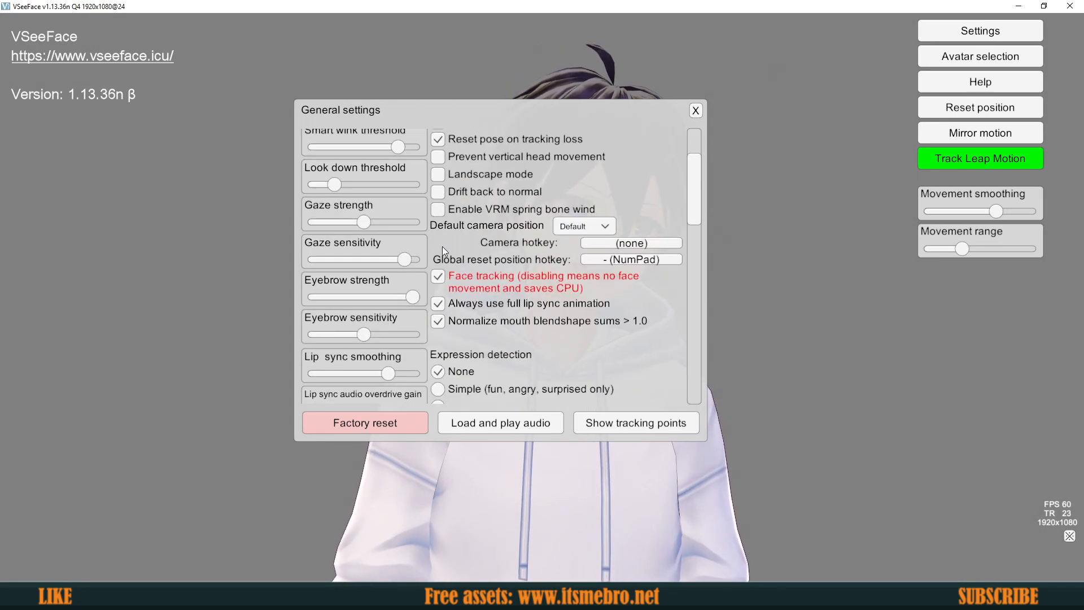
left_click(615, 263)
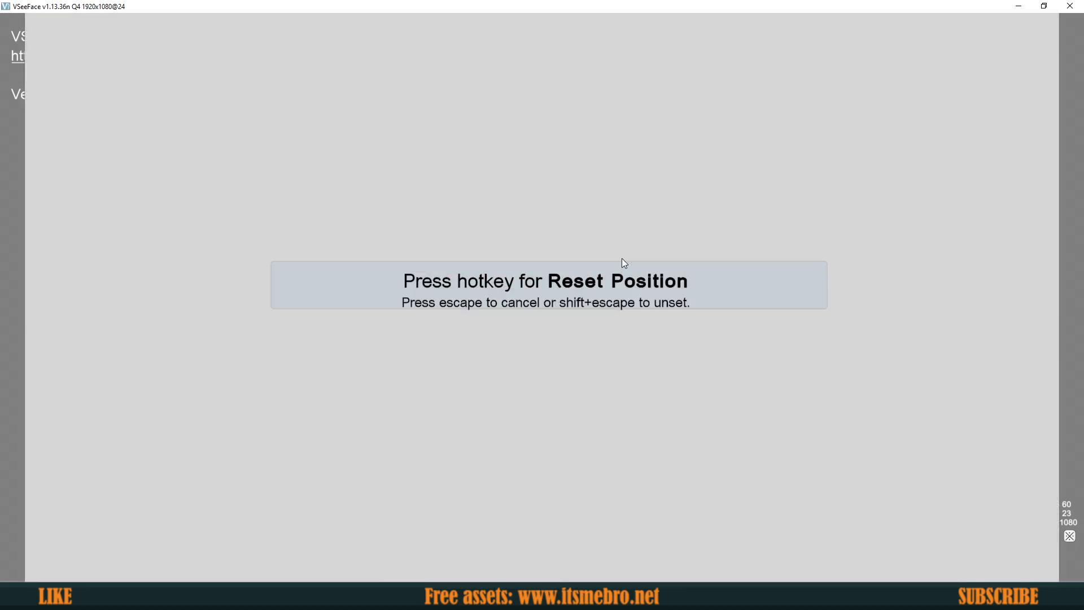
key("KP_Subtract")
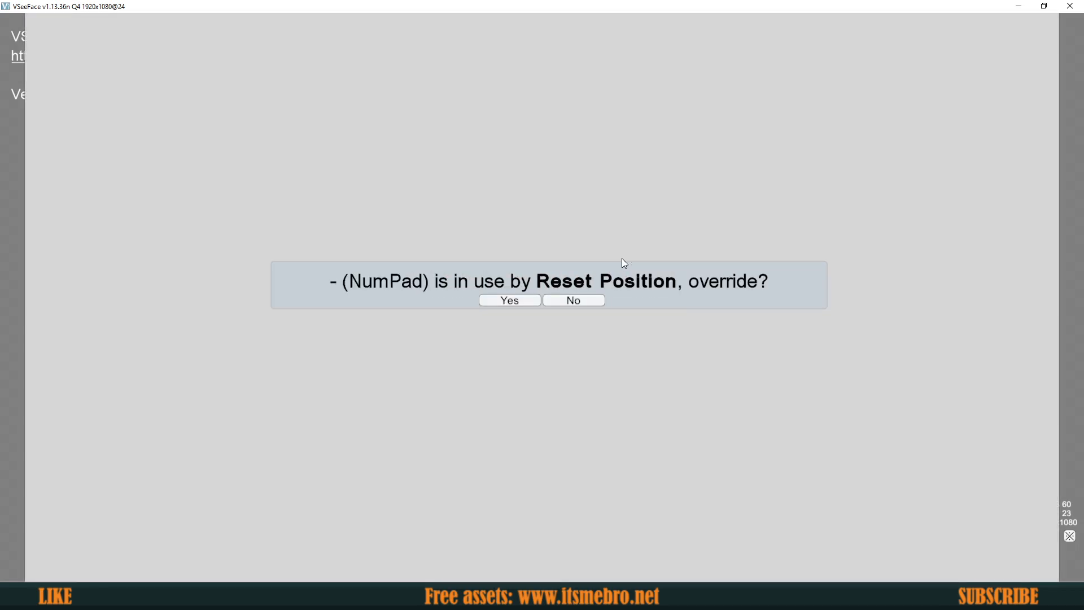
left_click(503, 299)
left_click(535, 297)
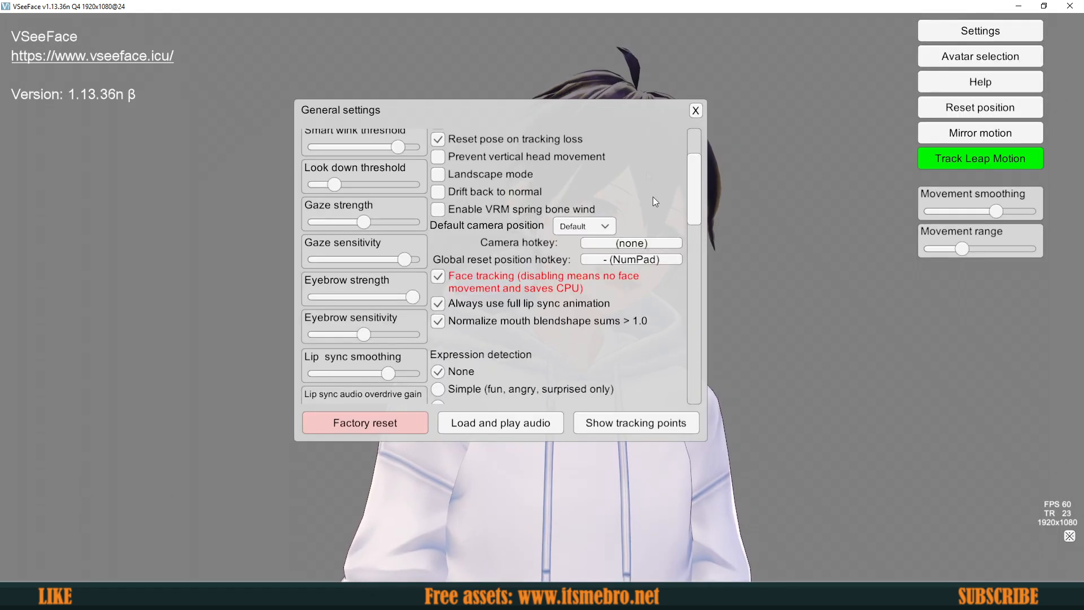
left_click(696, 111)
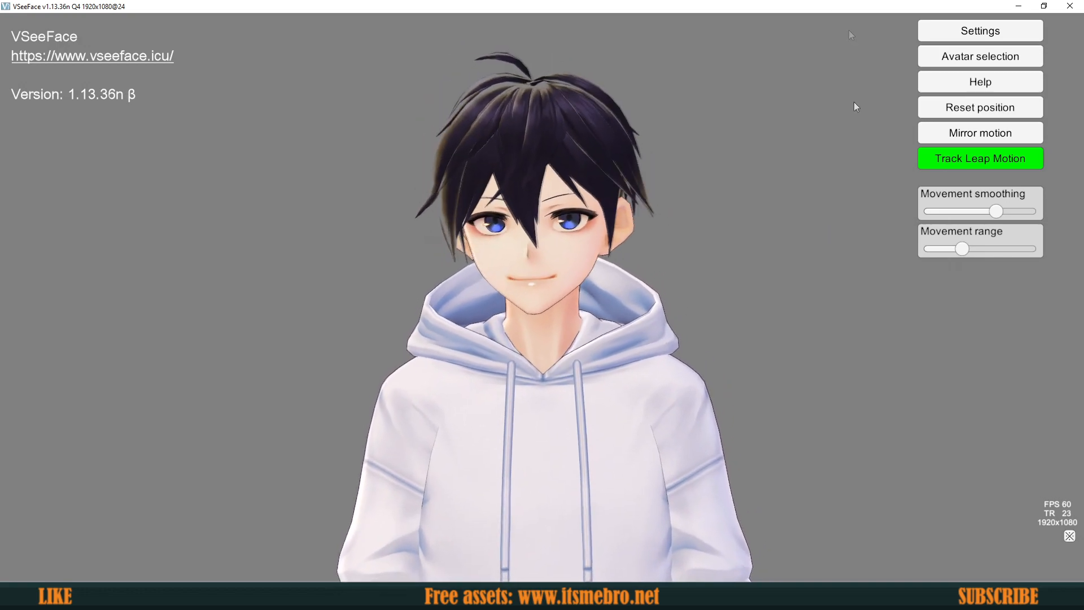
- Slightly increase the avatar's movement smoothing and movement range
mouse_move(1018, 210)
left_mouse_down()
mouse_move(1029, 211)
mouse_move(903, 218)
mouse_move(1003, 214)
left_mouse_up()
mouse_move(962, 248)
left_mouse_down()
mouse_move(1042, 258)
mouse_move(1018, 273)
mouse_move(1039, 268)
mouse_move(854, 263)
mouse_move(977, 256)
left_mouse_up()
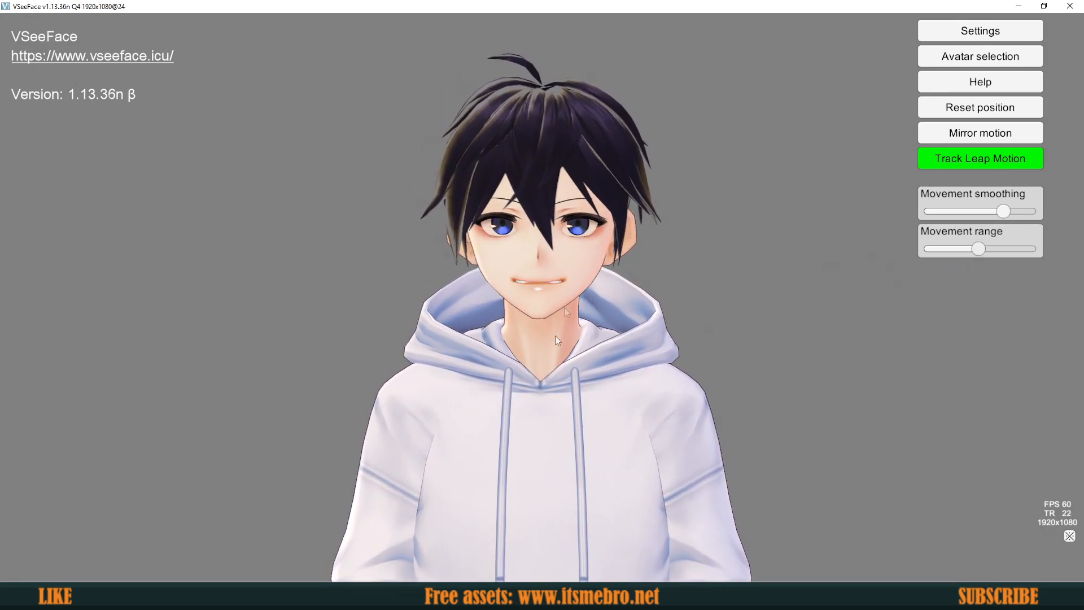
- Switch to OBS and add a new Game Capture source to the recording scene
left_click(204, 566)
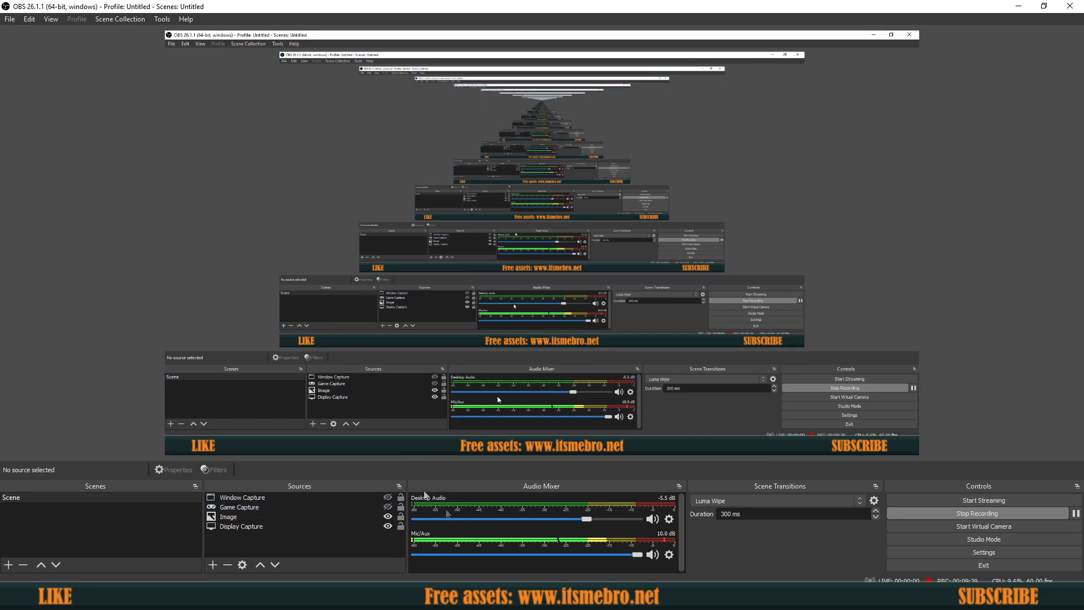
left_click(212, 567)
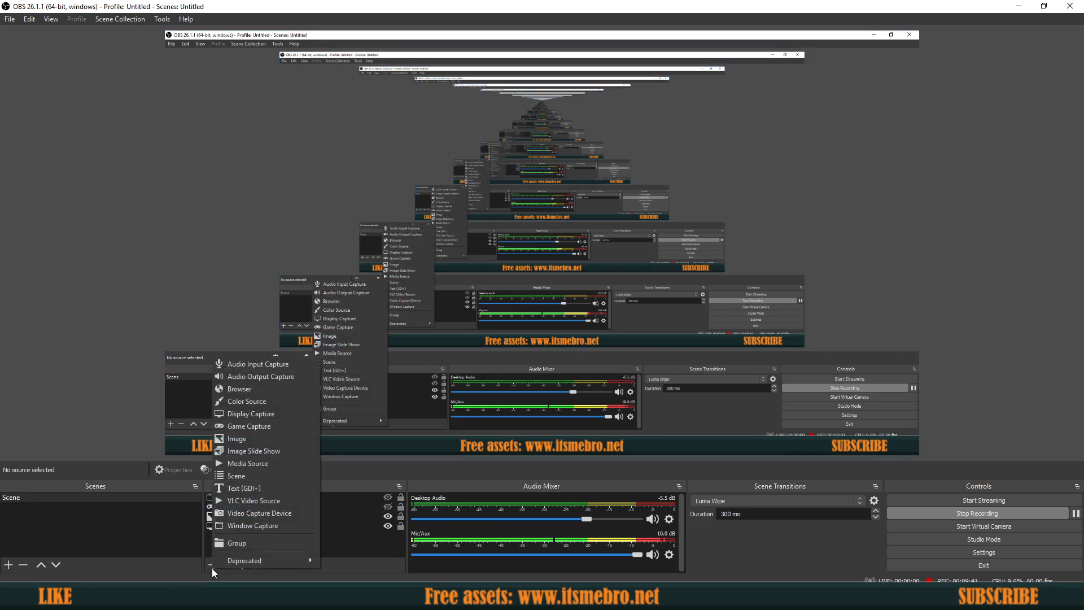
left_click(239, 428)
left_click(566, 375)
- Set the new game capture to capture the specific VSeeFace window with transparency allowed
left_click(437, 359)
left_click(437, 374)
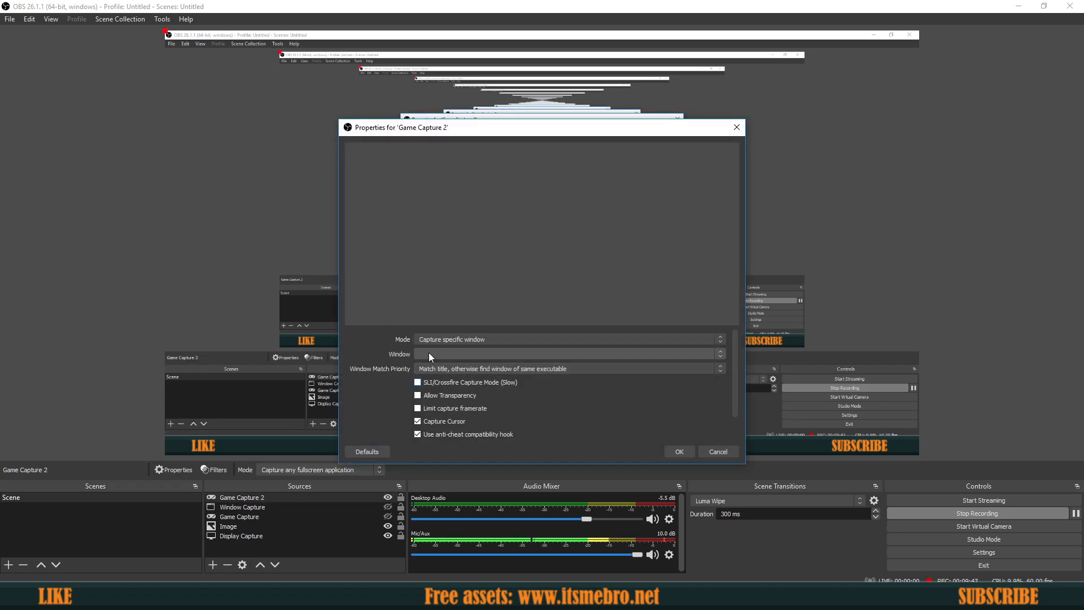
left_click(429, 353)
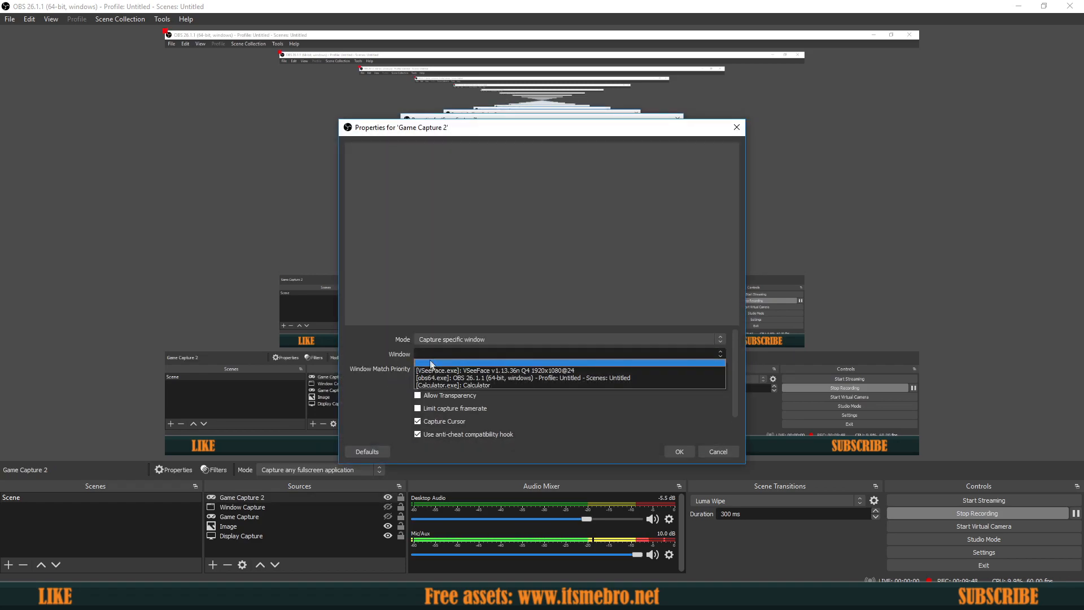
left_click(481, 371)
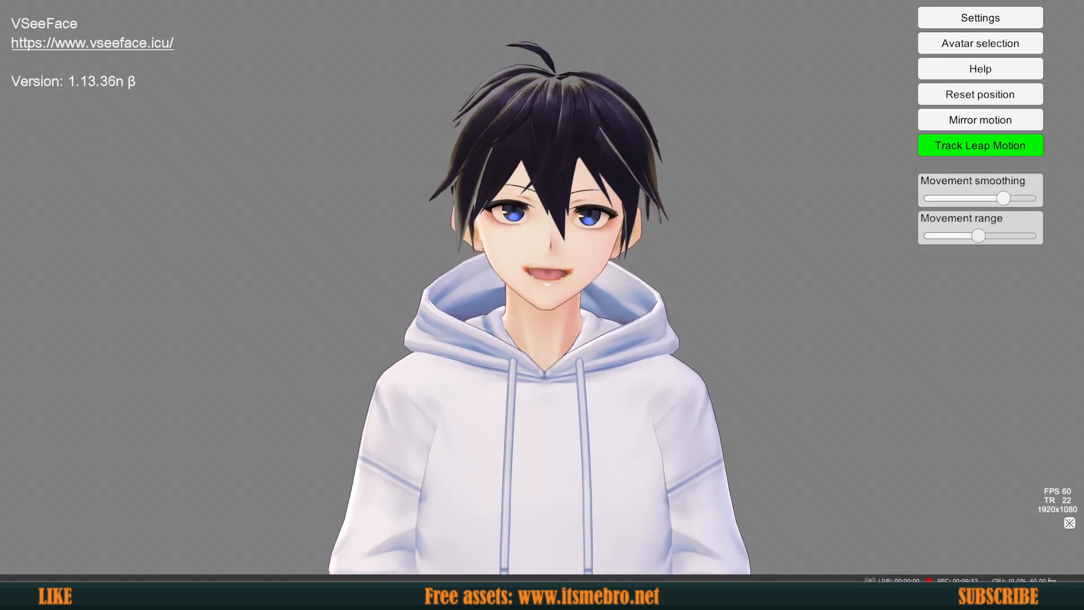
left_click(417, 395)
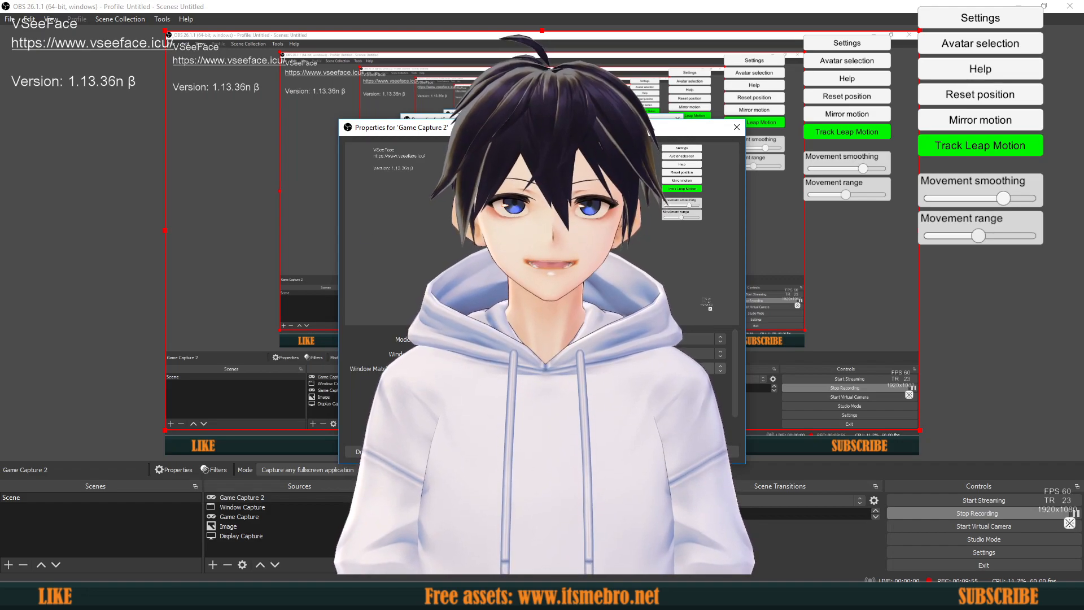
left_click(671, 452)
- Scale the VSeeFace capture down into the canvas's lower-left corner and order it below the Image source
left_click_drag(541, 254, 348, 279)
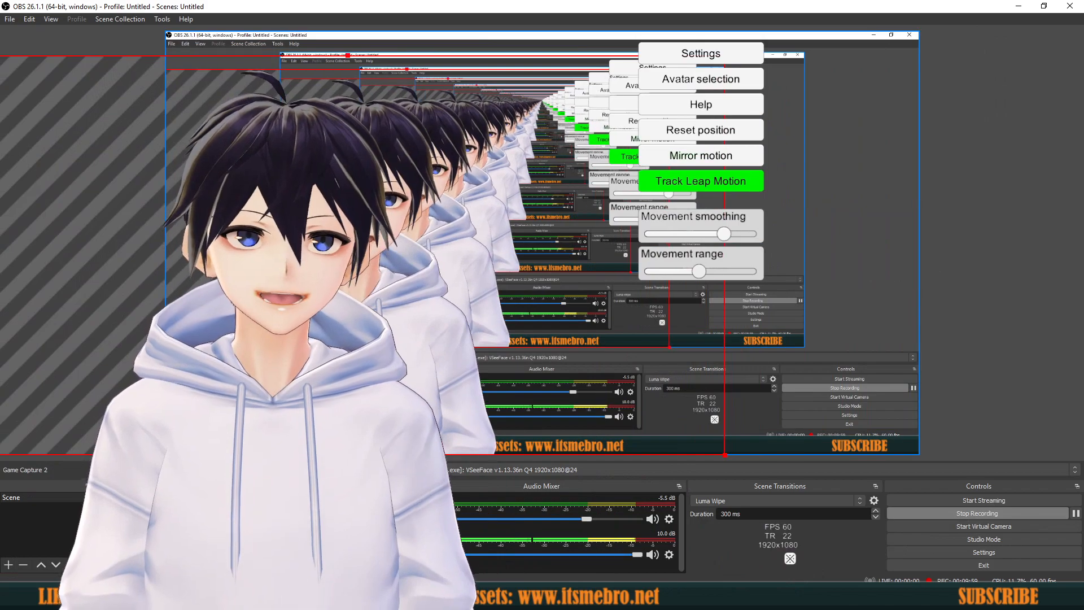
left_click_drag(724, 56, 490, 179)
left_click_drag(302, 306, 340, 311)
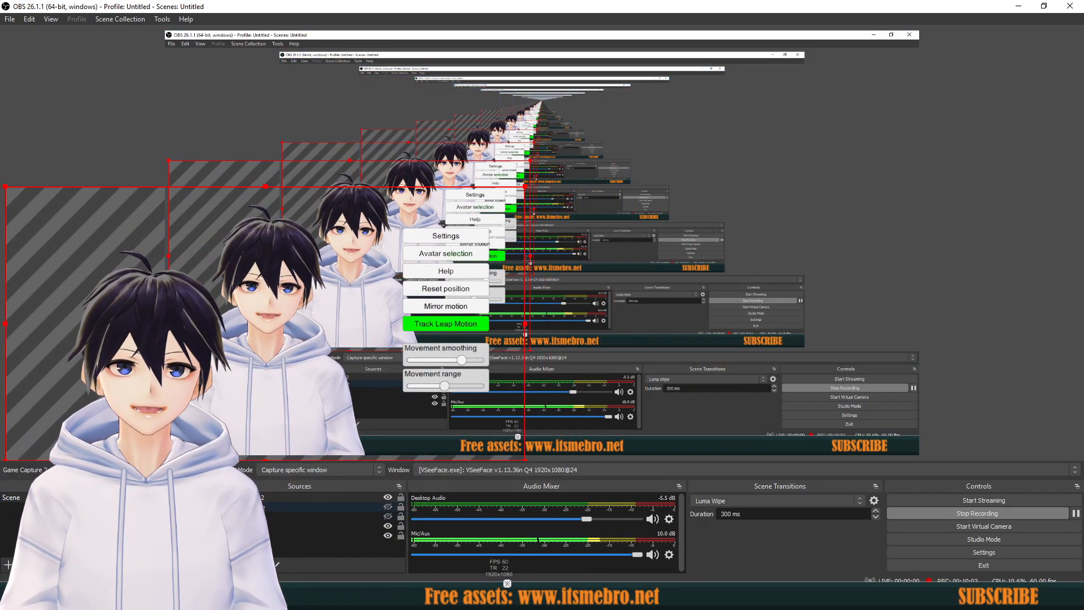
left_click(254, 548)
left_click(347, 286)
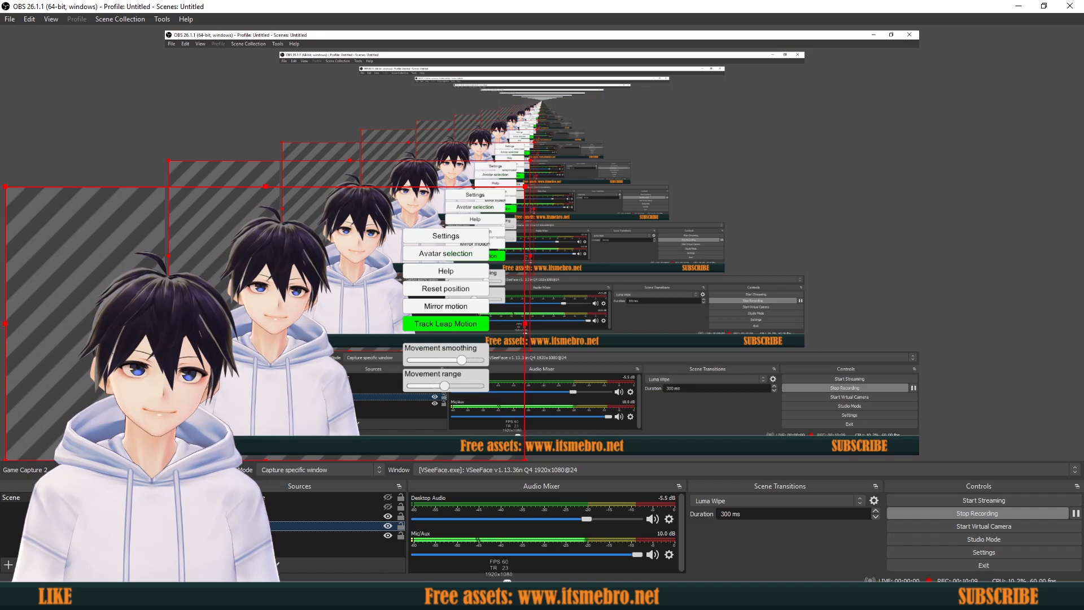
- Switch to VSeeFace and hide its interface to leave only the avatar on a transparent background
key("alt+Tab")
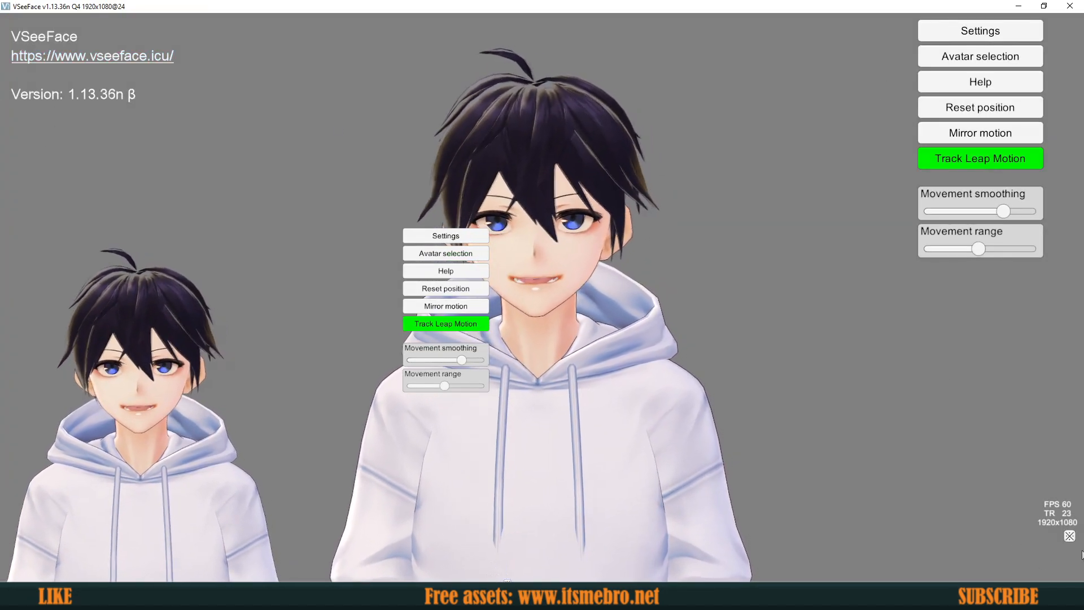
left_click(1069, 535)
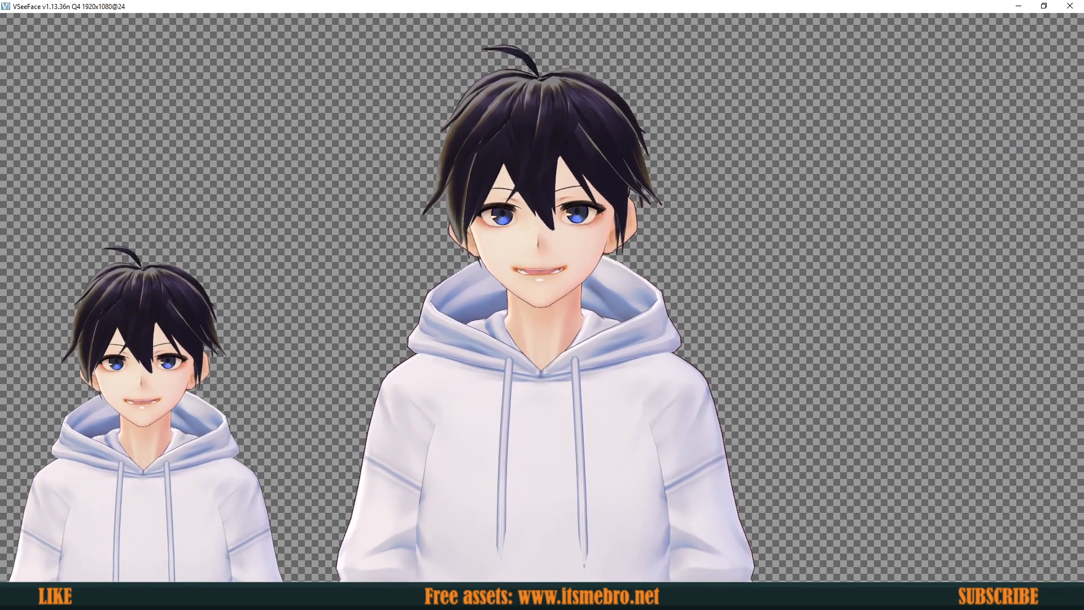
- Return to OBS, deselect the VSeeFace capture and hide the Display Capture source
left_click(241, 597)
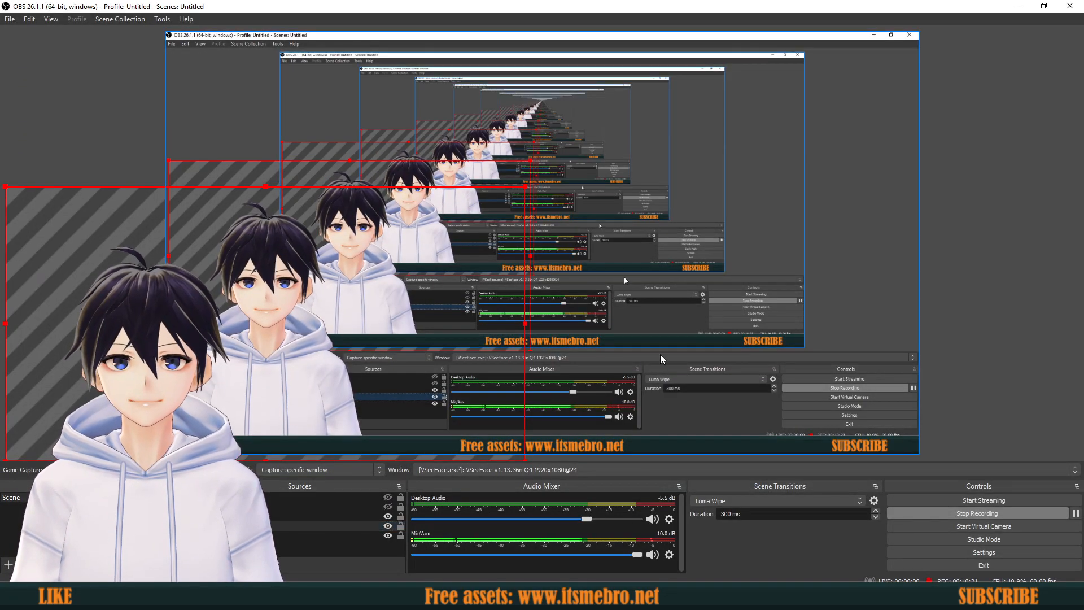
left_click(246, 117)
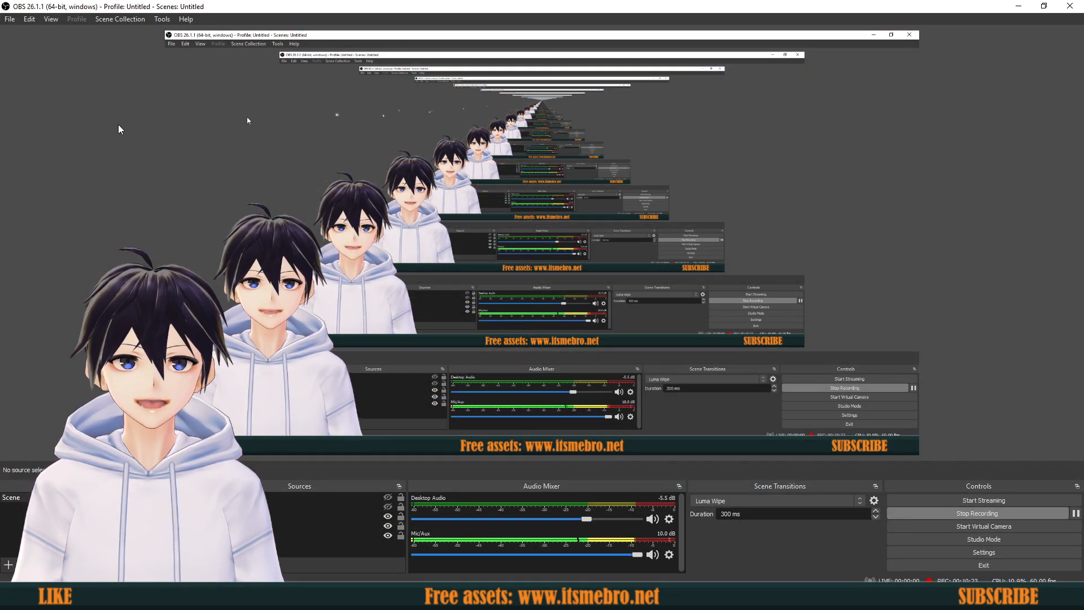
left_click(387, 535)
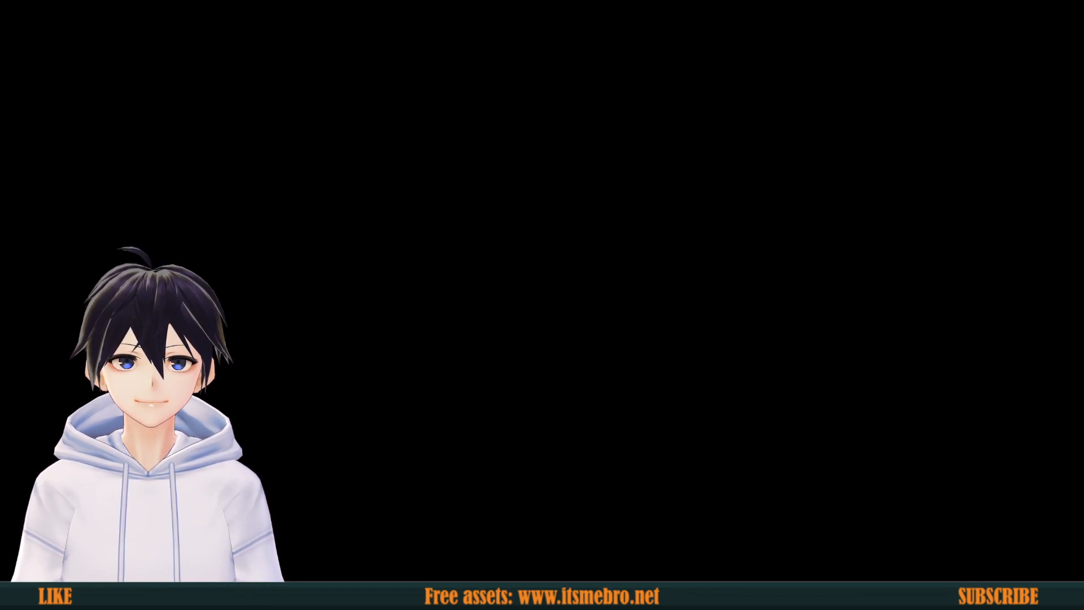